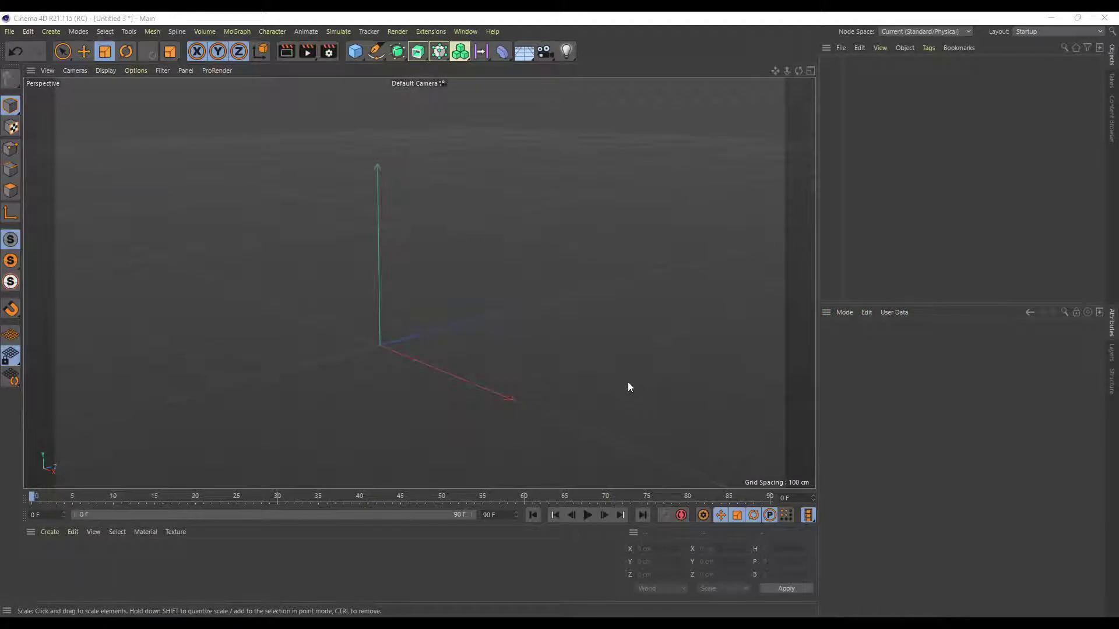
left_click_drag(628, 382, 660, 393, "alt")
scroll(572, 376, "down", 2)
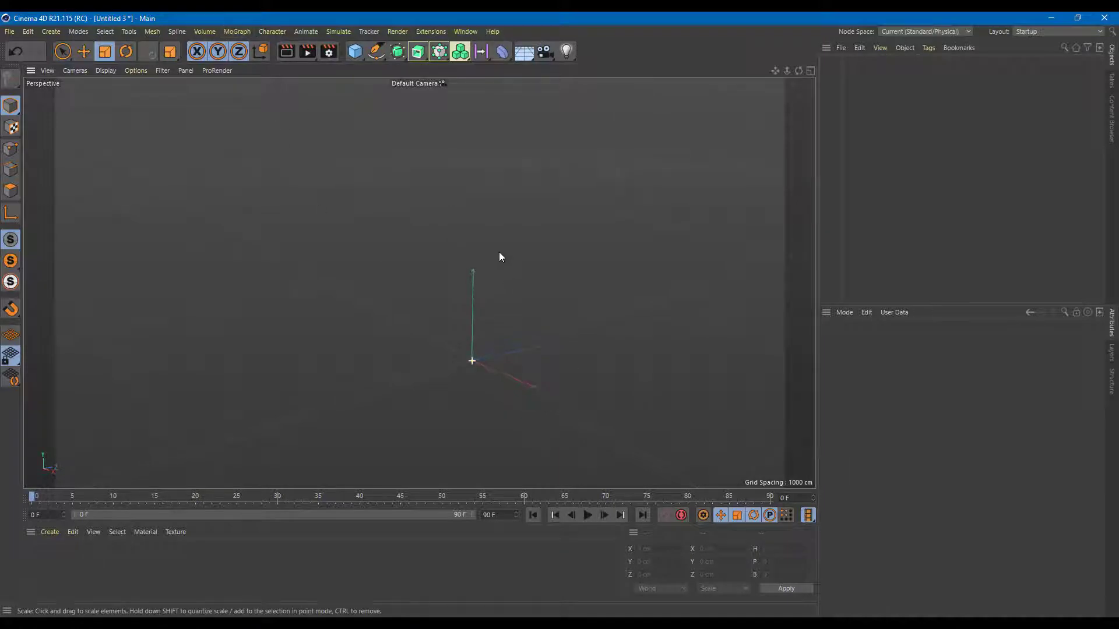
left_click(236, 34)
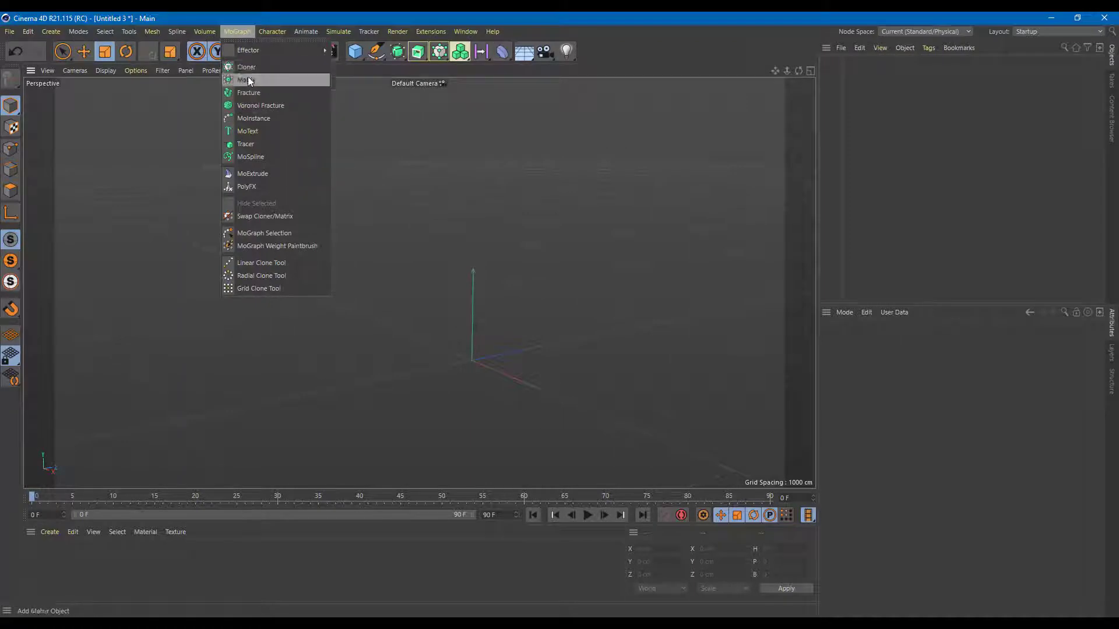
left_click(236, 31)
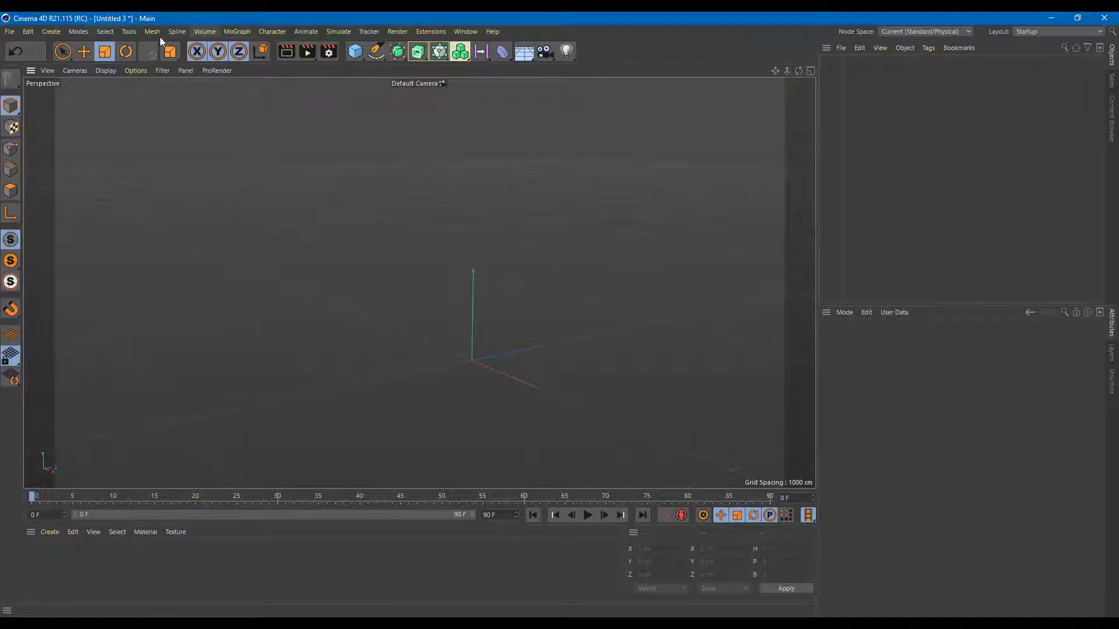
- Add a Tube primitive to the empty scene
left_click(356, 56)
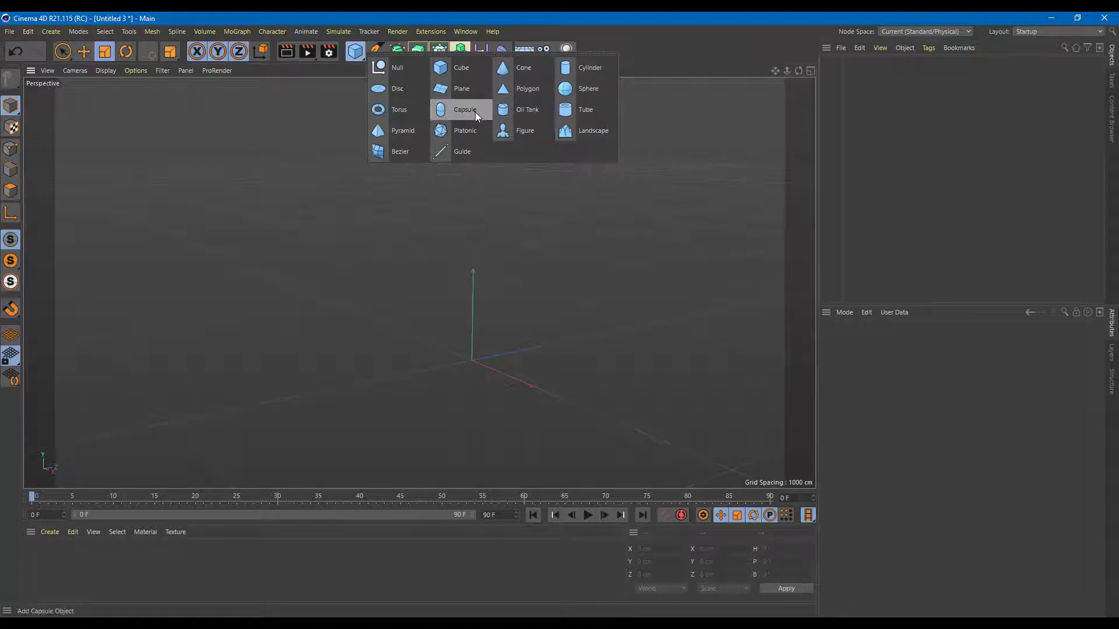
left_click(584, 110)
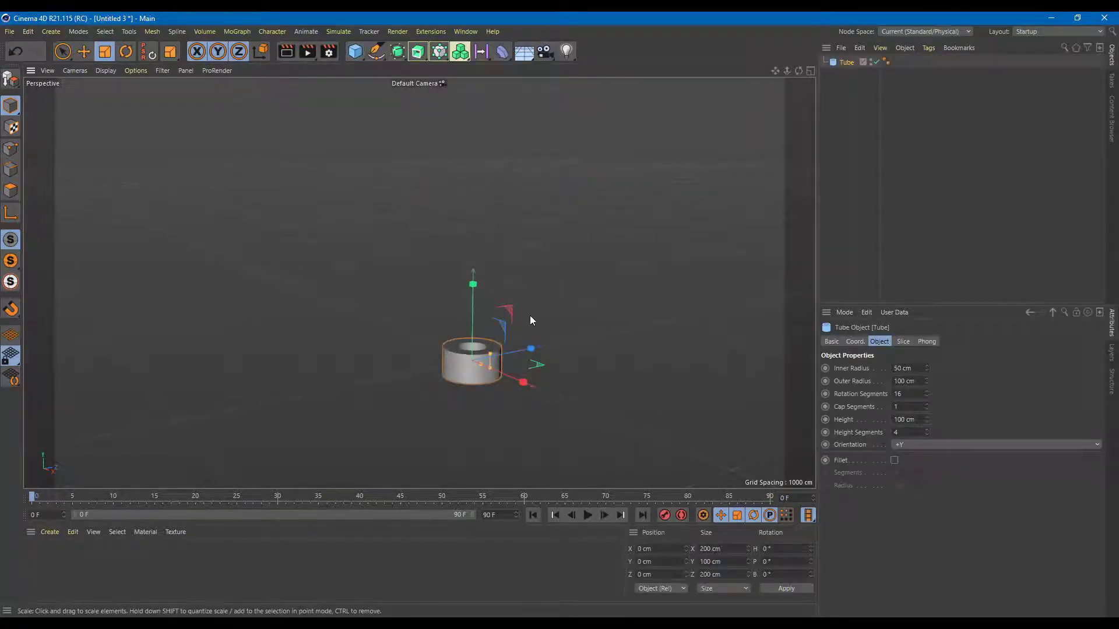
scroll(530, 319, "down", 2)
middle_click_drag(627, 264, 544, 295)
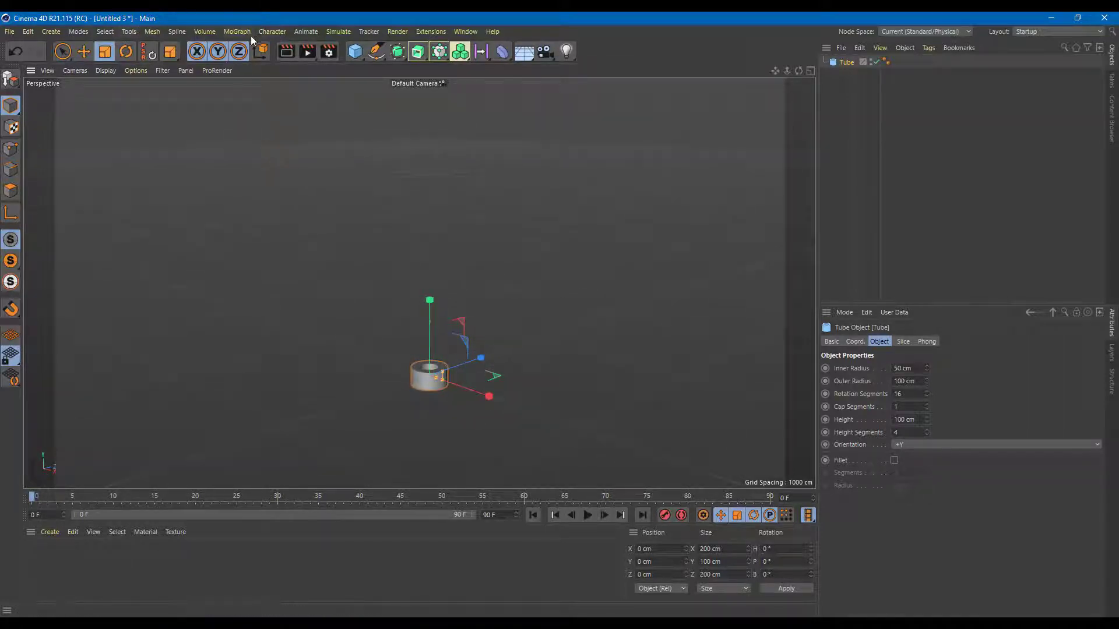
- Add a MoGraph Cloner and make the Tube its child in the object hierarchy
left_click(236, 32)
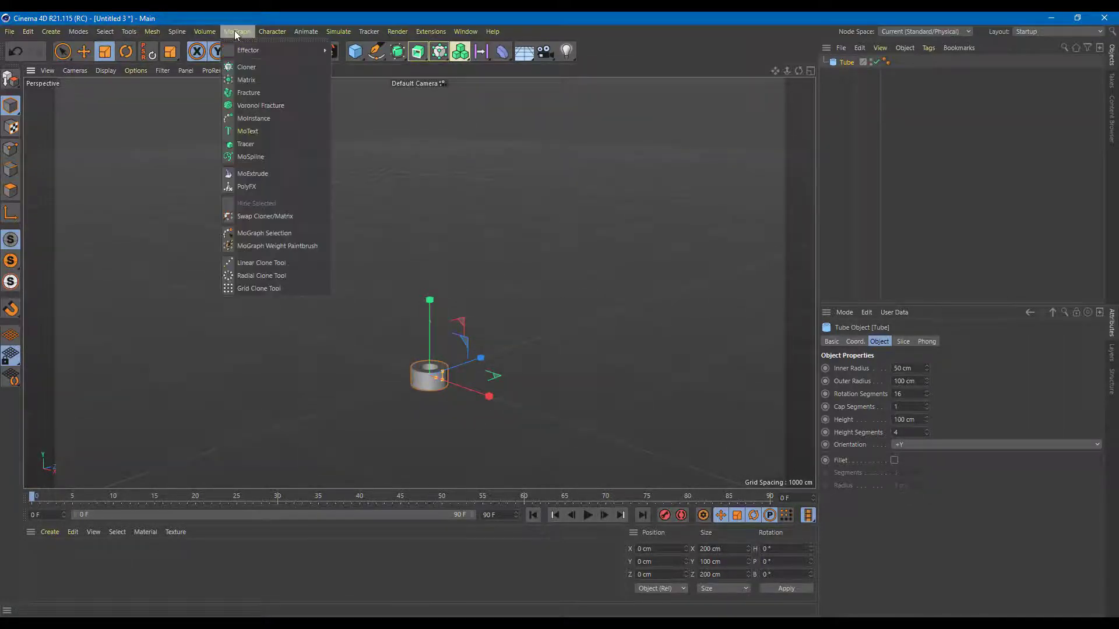
left_click(250, 69)
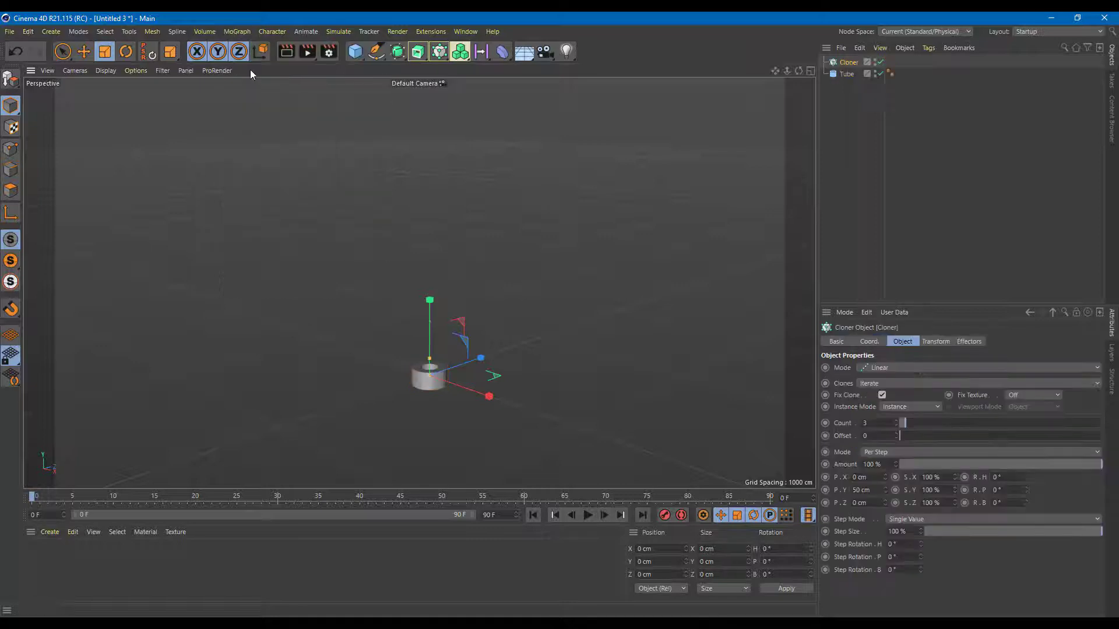
left_click(843, 75)
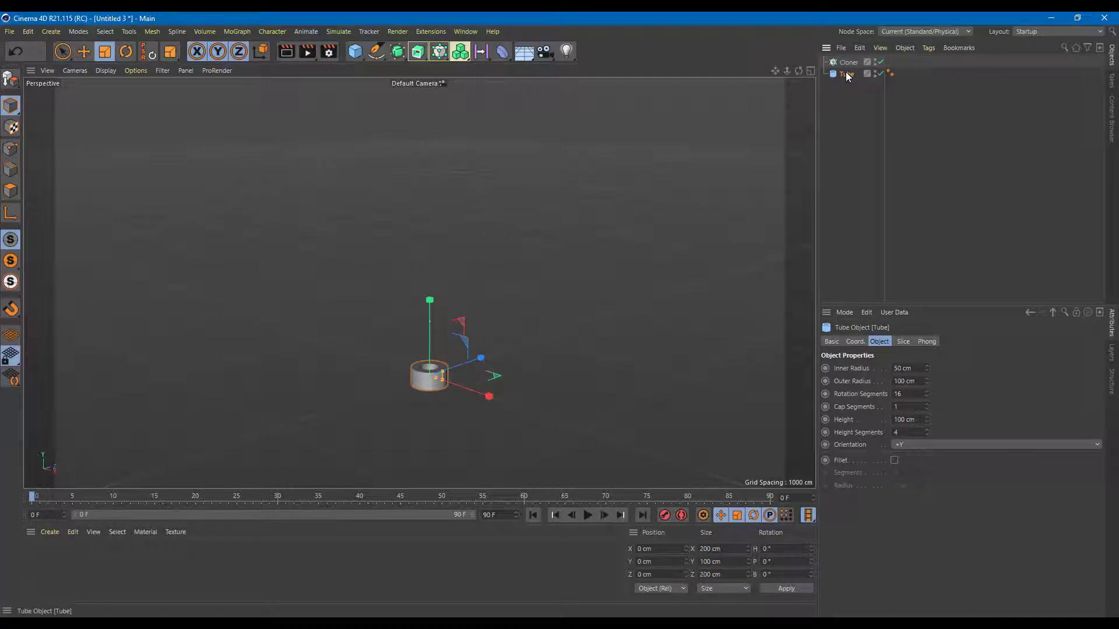
left_click_drag(845, 74, 848, 60)
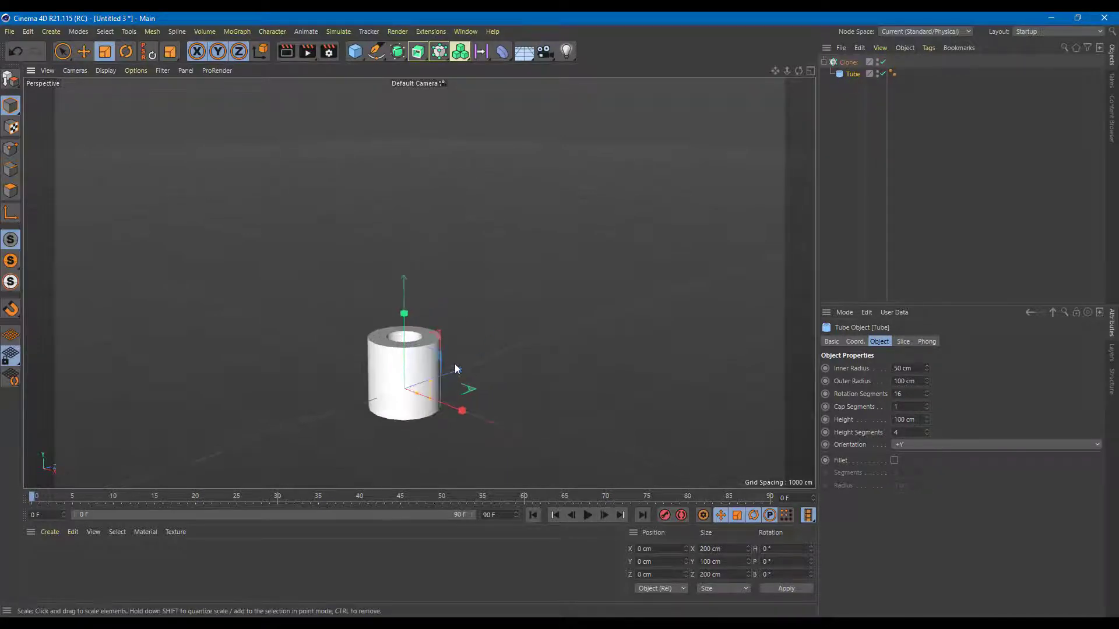
- Try the Cloner's Object mode and return it to Linear
scroll(585, 294, "down", 2)
left_click(846, 63)
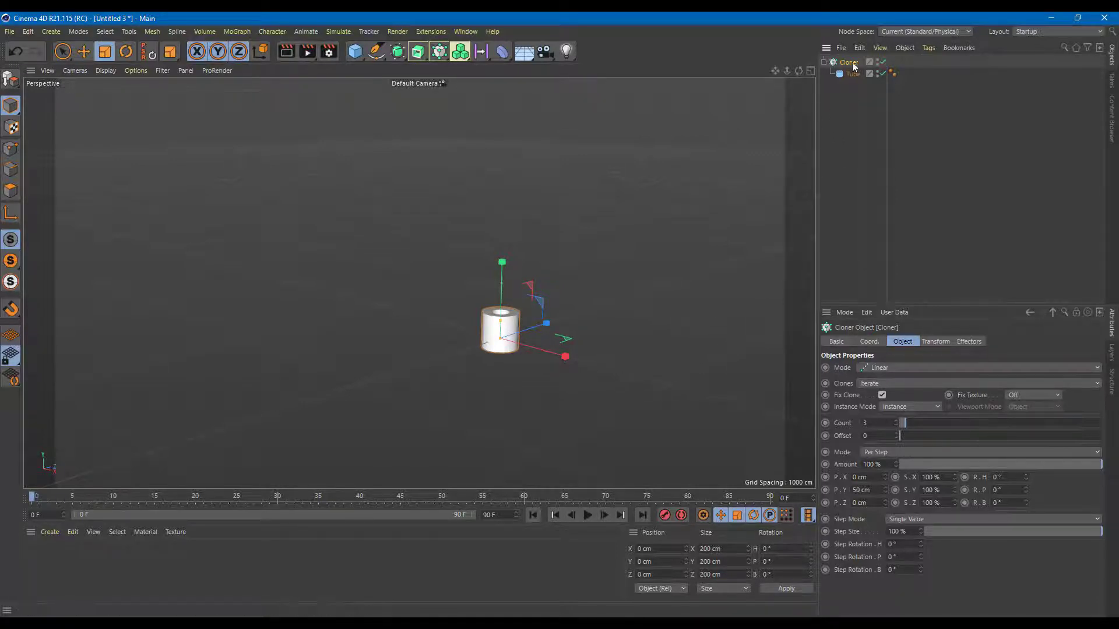
left_click(894, 368)
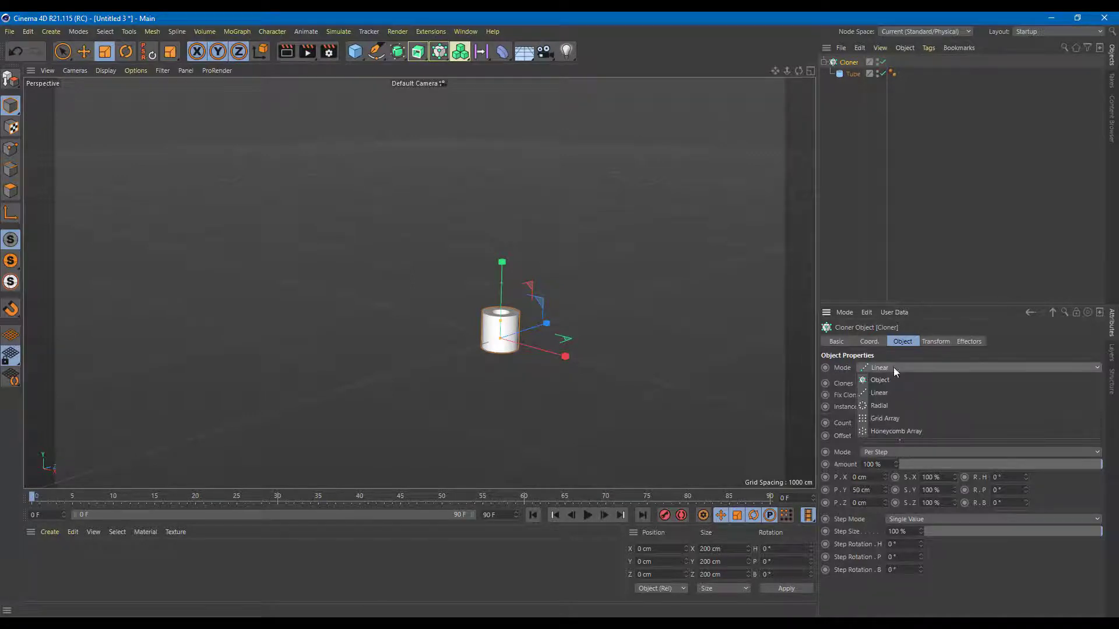
left_click(904, 380)
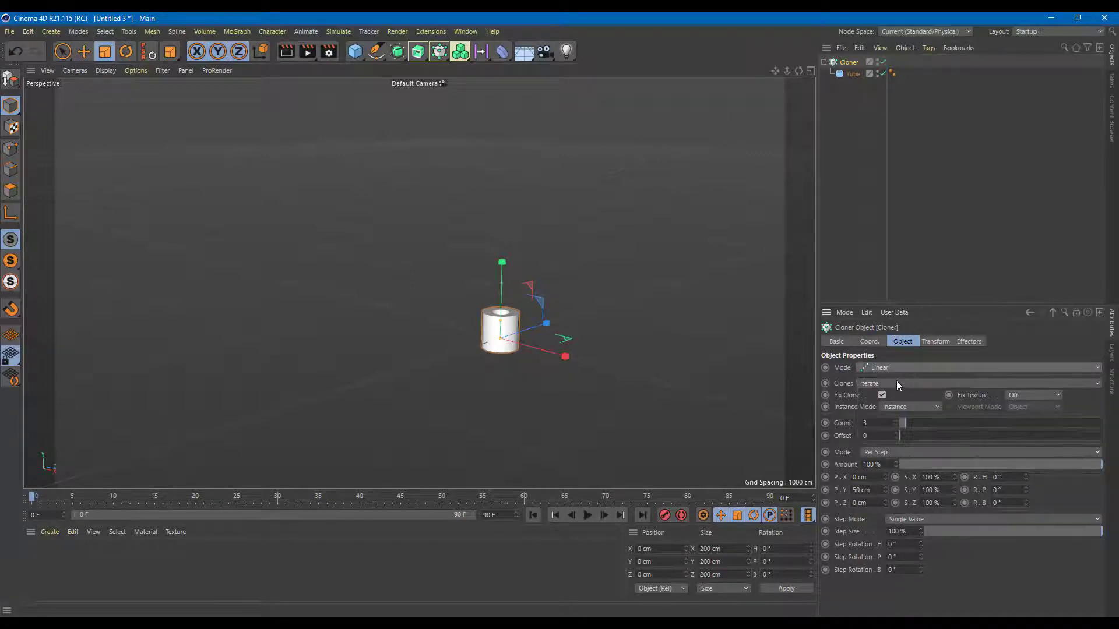
left_click(893, 367)
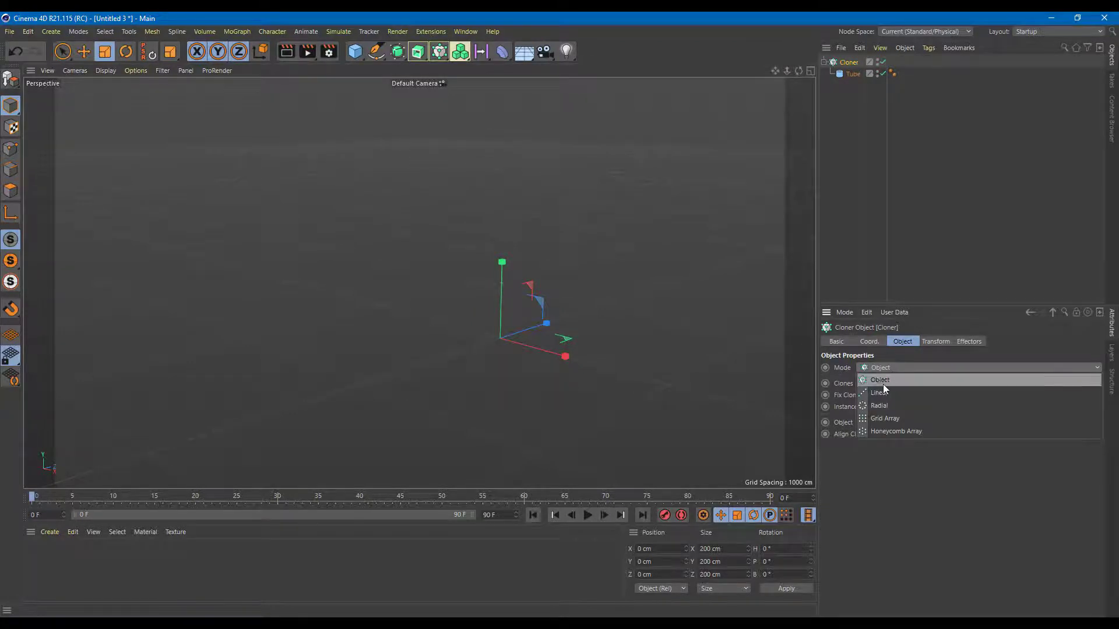
left_click(897, 393)
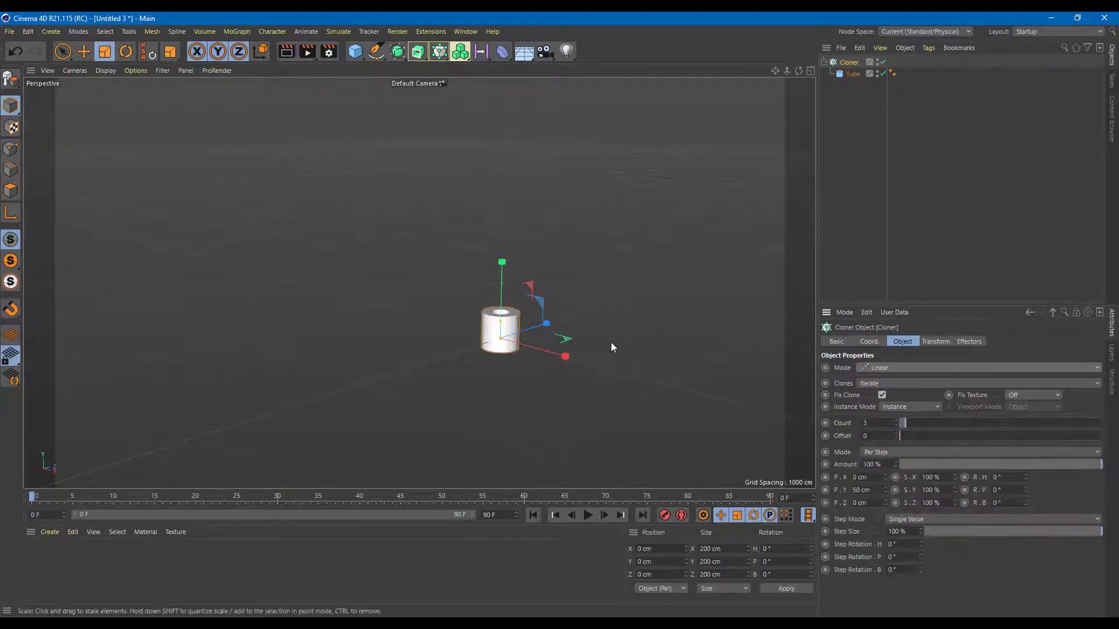
- Try the Random clone order on the Cloner and return it to Iterate
middle_click_drag(619, 303, 496, 309, "alt")
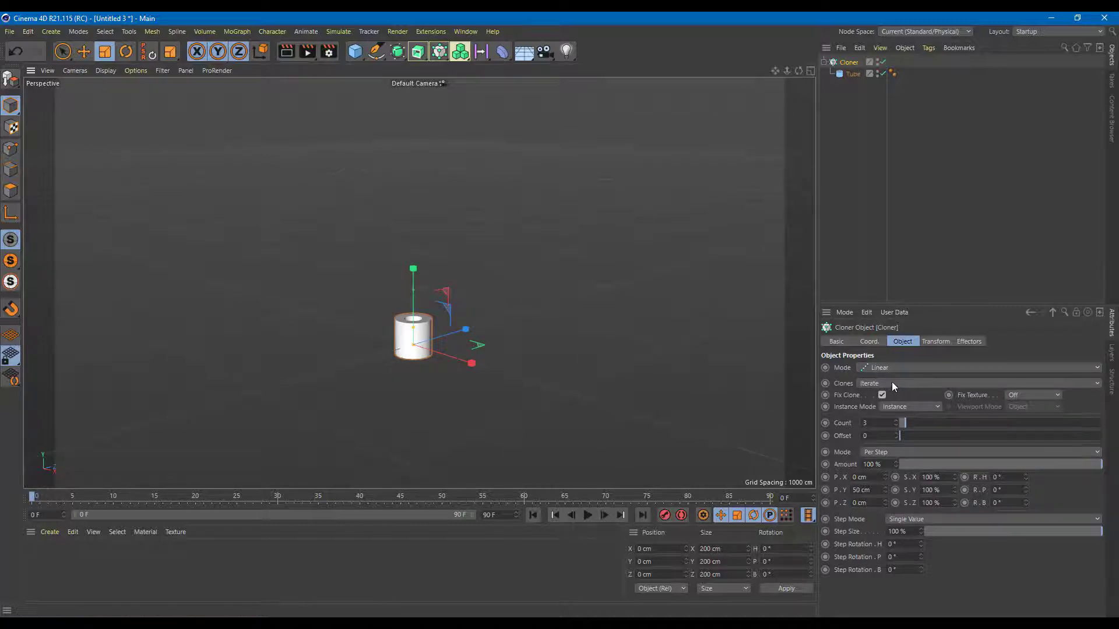
left_click(891, 382)
left_click(886, 403)
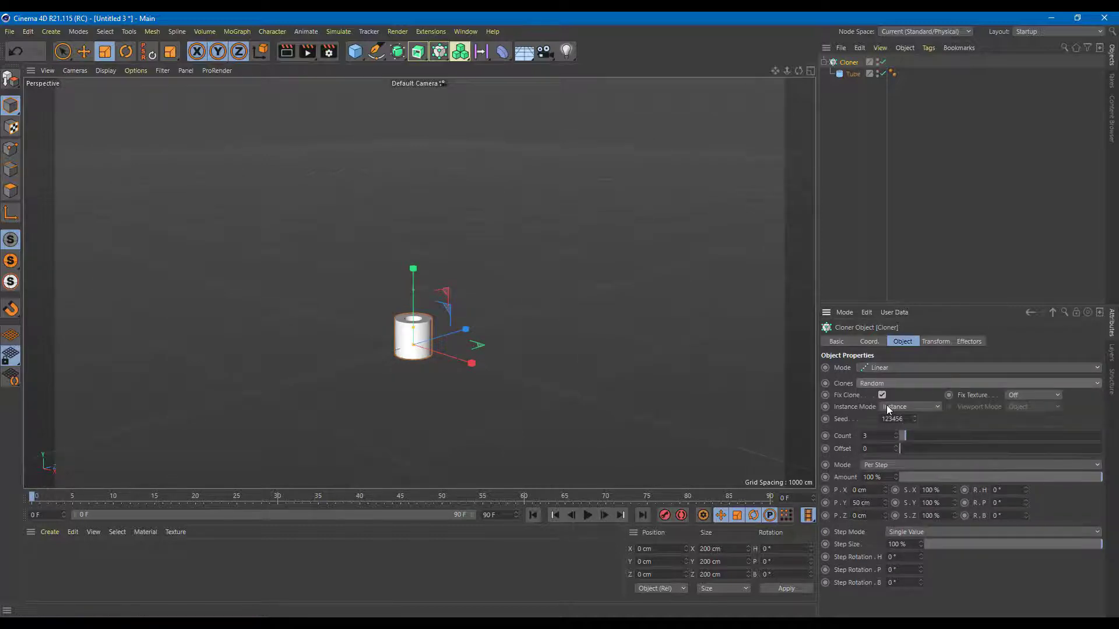
left_click(894, 382)
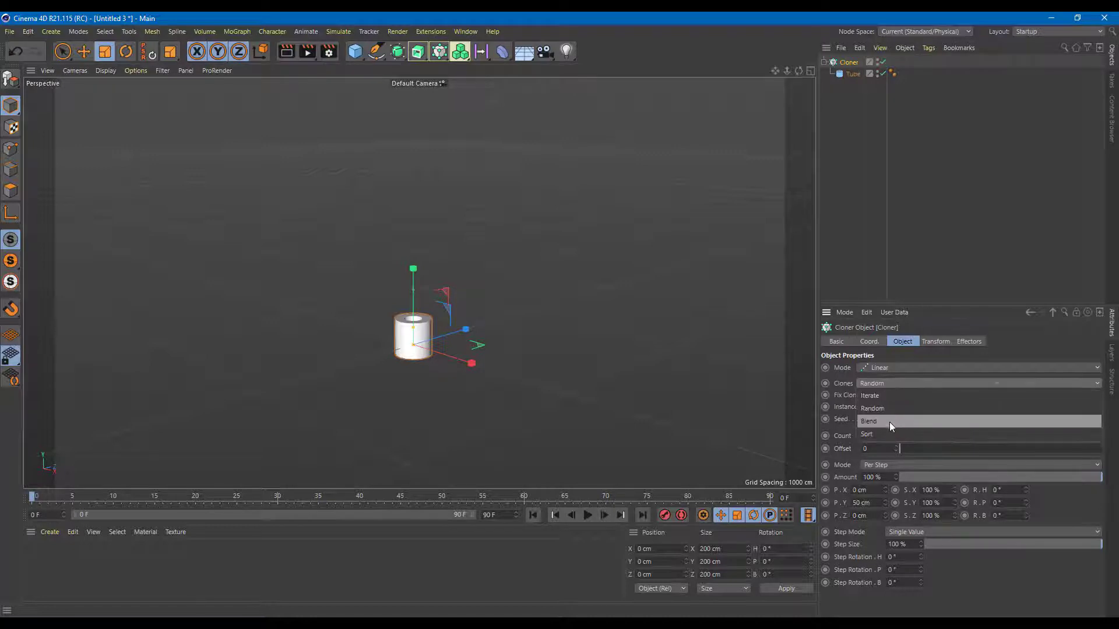
left_click(885, 397)
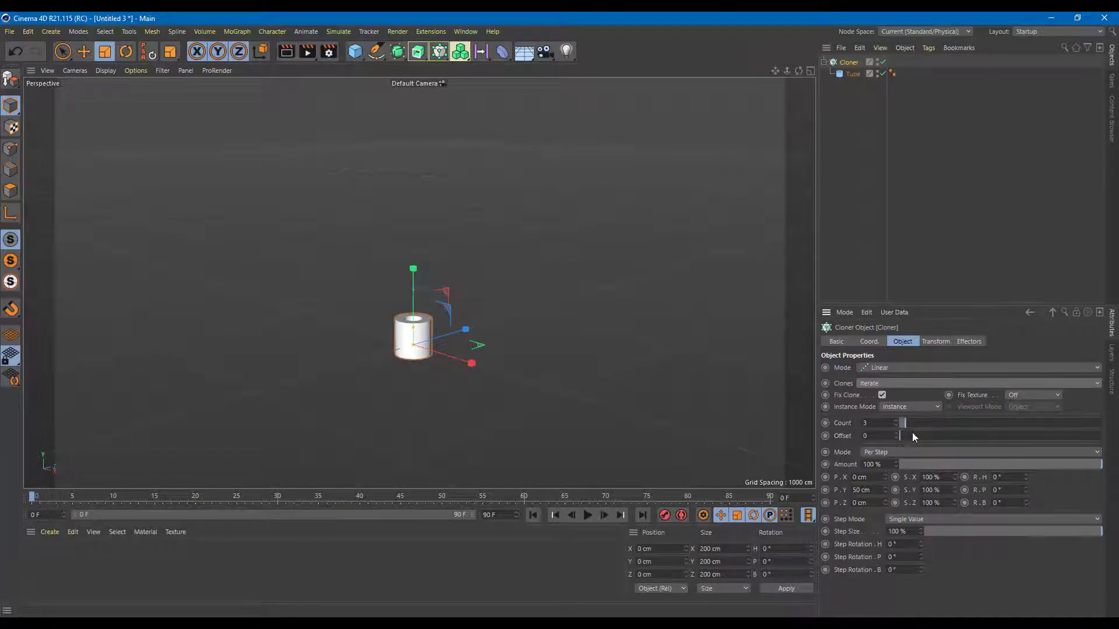
- Raise the Cloner's count to 20 and scale the Tube down to an outer radius of about 20.4 cm
mouse_move(907, 421)
left_mouse_down()
mouse_move(951, 422)
mouse_move(901, 436)
mouse_move(939, 435)
mouse_move(865, 438)
mouse_move(949, 437)
mouse_move(873, 439)
left_mouse_up()
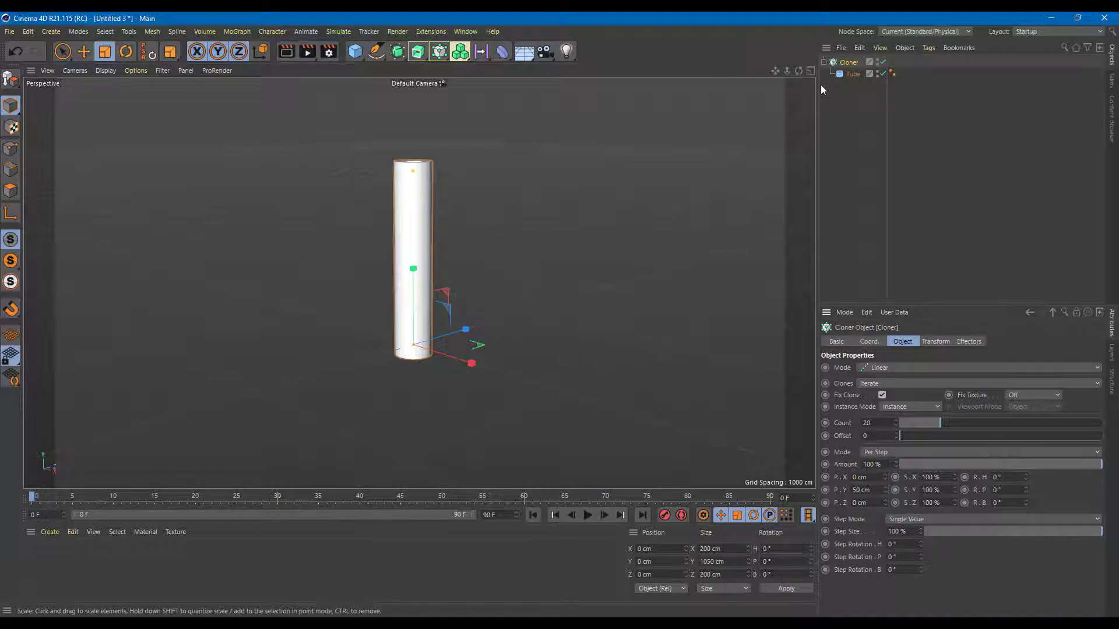
left_click(851, 73)
left_click_drag(468, 331, 426, 324)
scroll(425, 258, "up", 5)
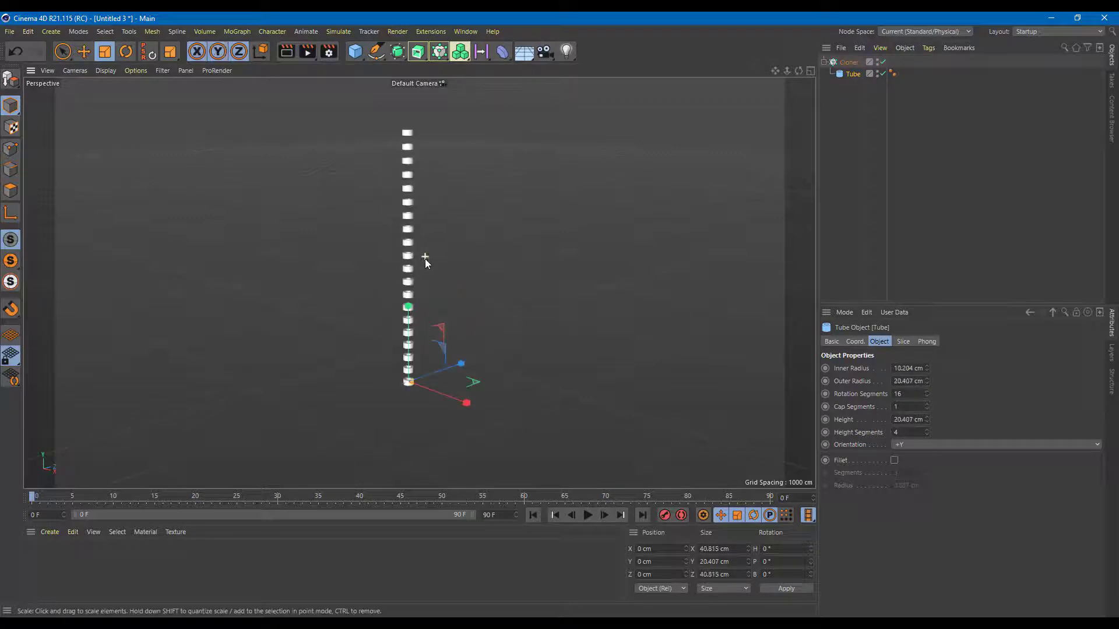
- Reduce the Cloner's count to 6
left_click_drag(494, 239, 500, 262, "alt")
left_click(852, 63)
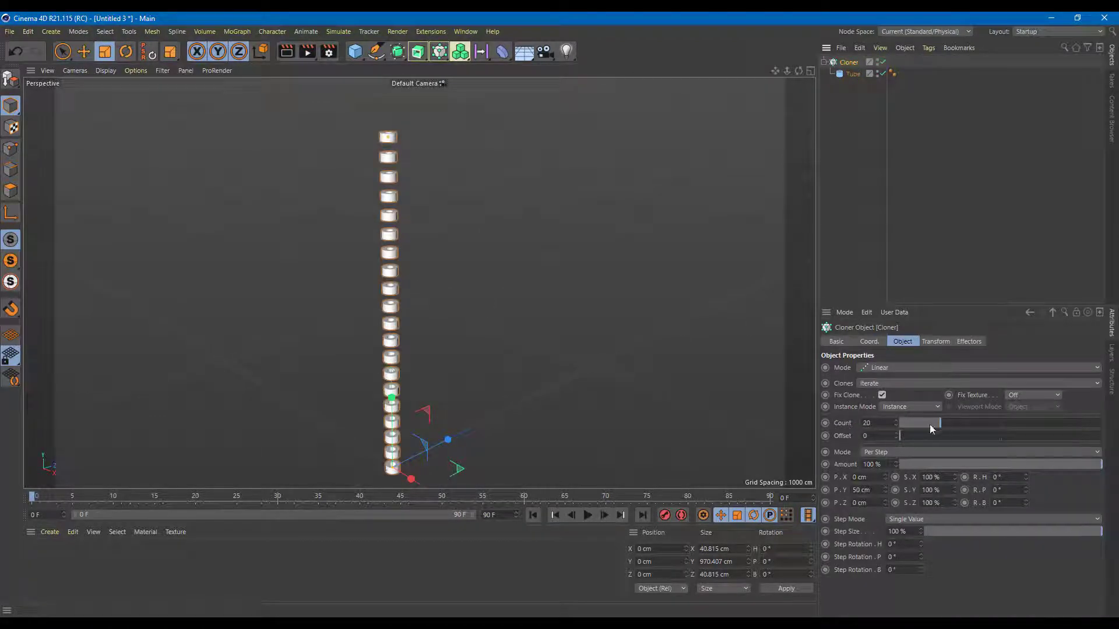
left_click_drag(931, 428, 911, 425)
scroll(584, 379, "up", 5)
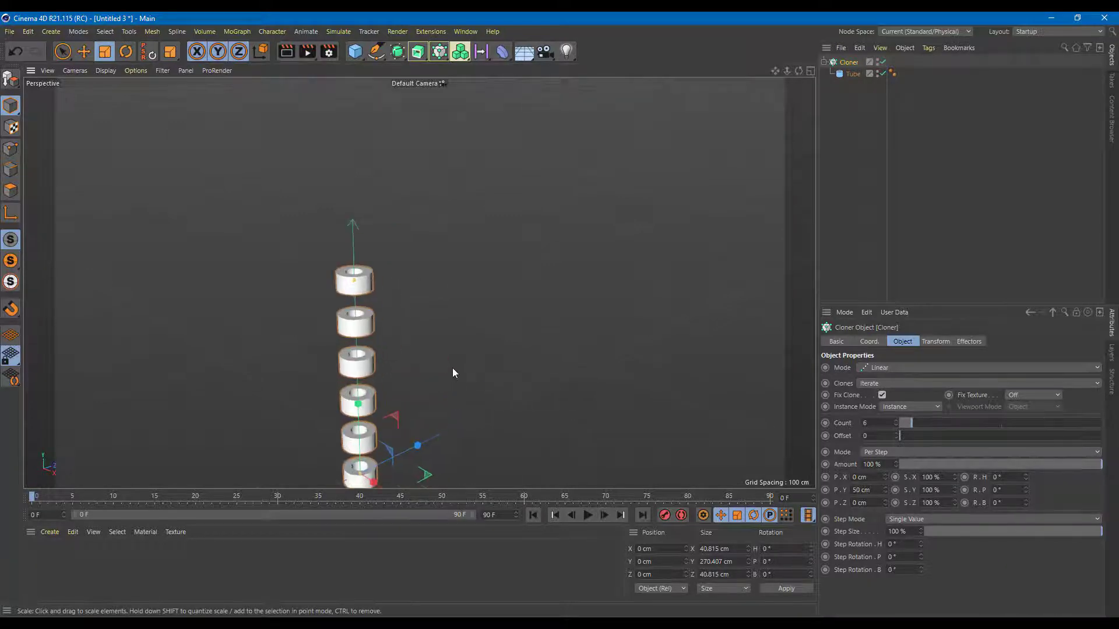
middle_click_drag(453, 373, 463, 311, "alt")
left_click(848, 74)
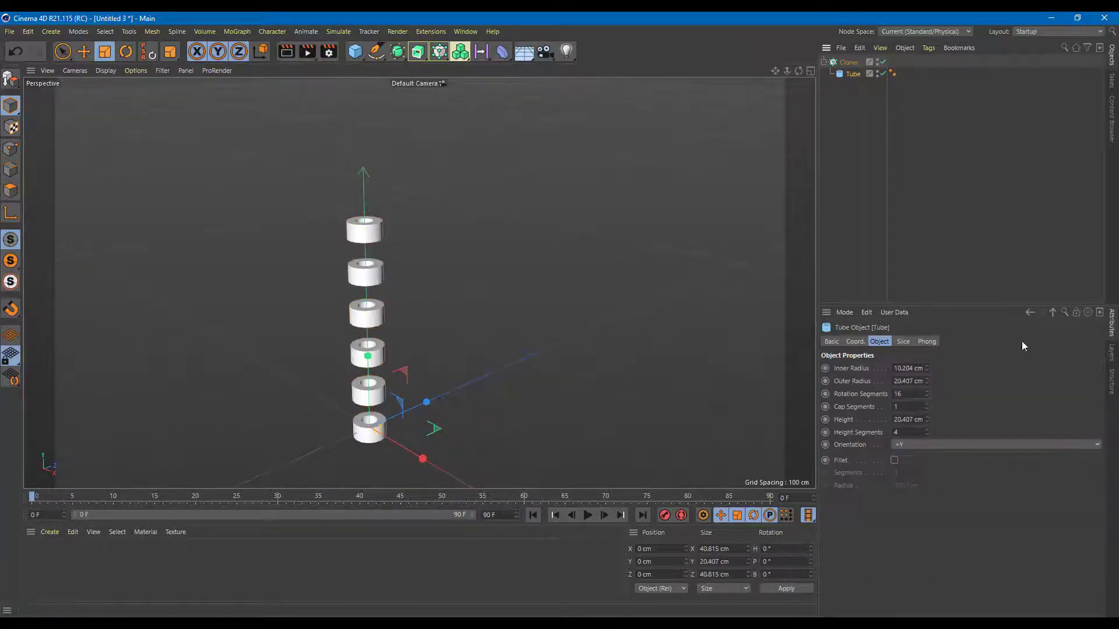
left_click(849, 62)
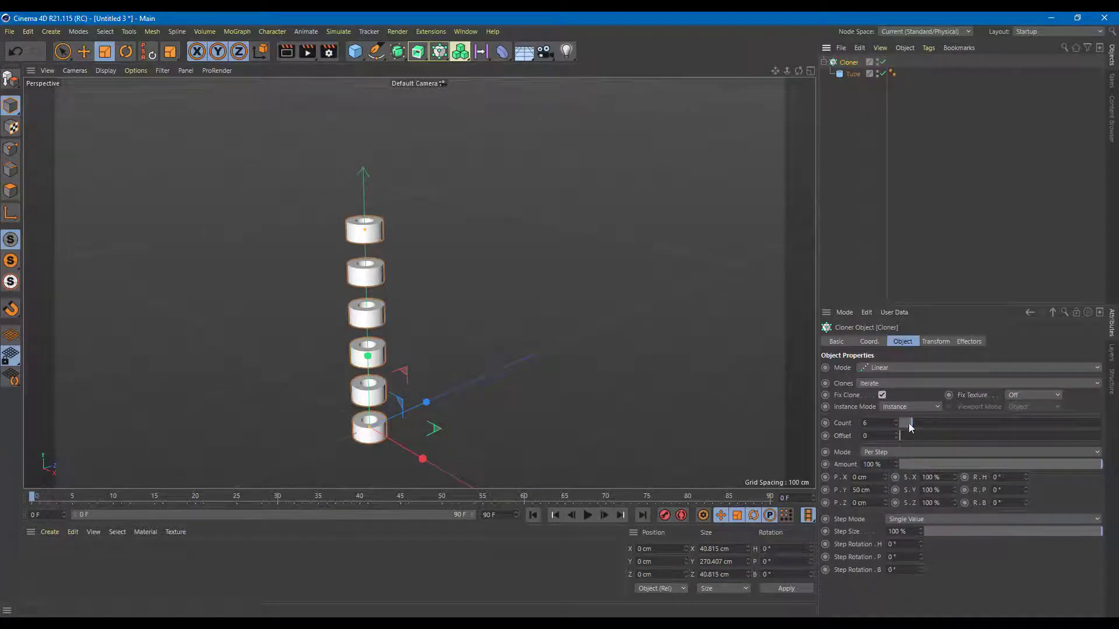
left_click_drag(915, 429, 900, 436)
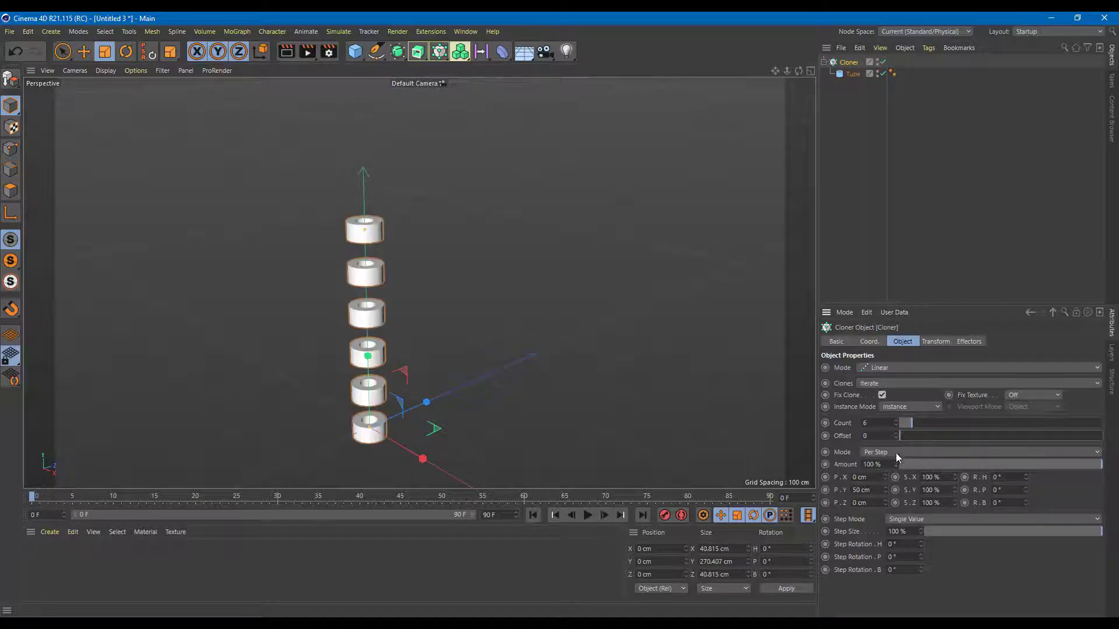
- Try the End Point distribution mode on the Cloner and return it to Per Step
left_click(897, 453)
left_click(897, 463)
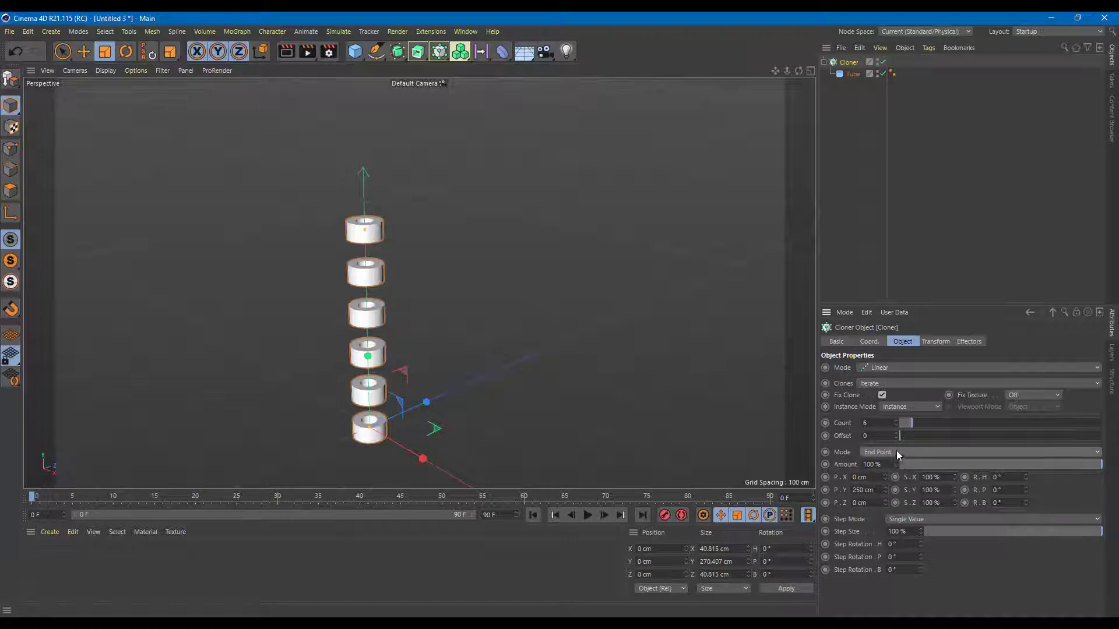
left_click(896, 451)
left_click(894, 466)
- Set the Cloner's amount to 114%, with X/Y/Z position 58/47/15 cm, scale 107/118/109% and H/P/B rotation 6/172/113°
left_click_drag(996, 464, 1101, 465)
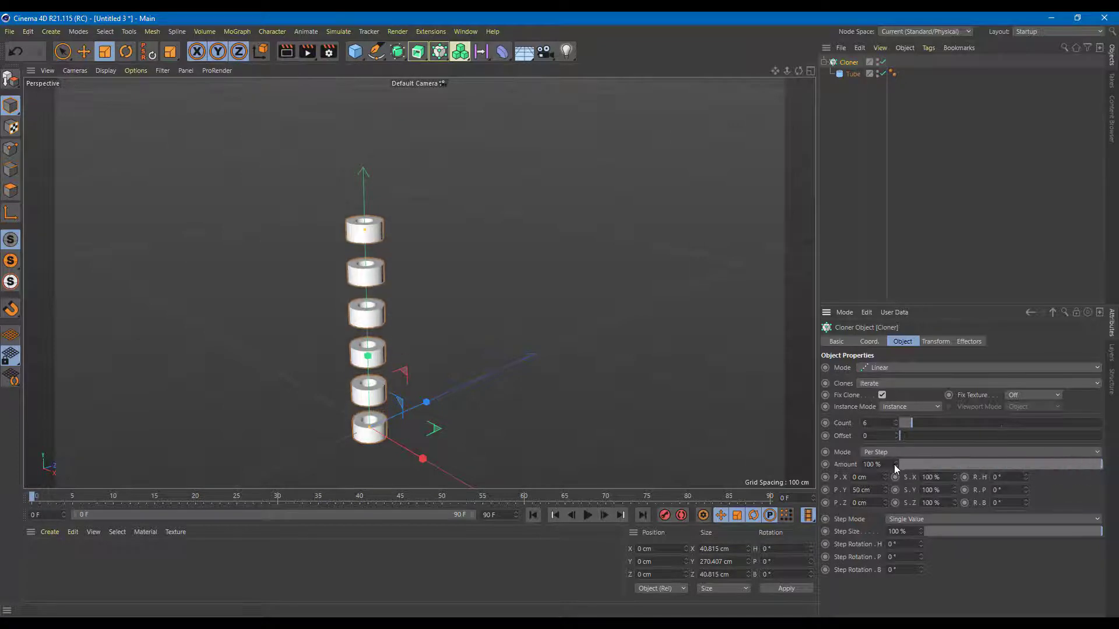
left_click_drag(896, 464, 966, 465)
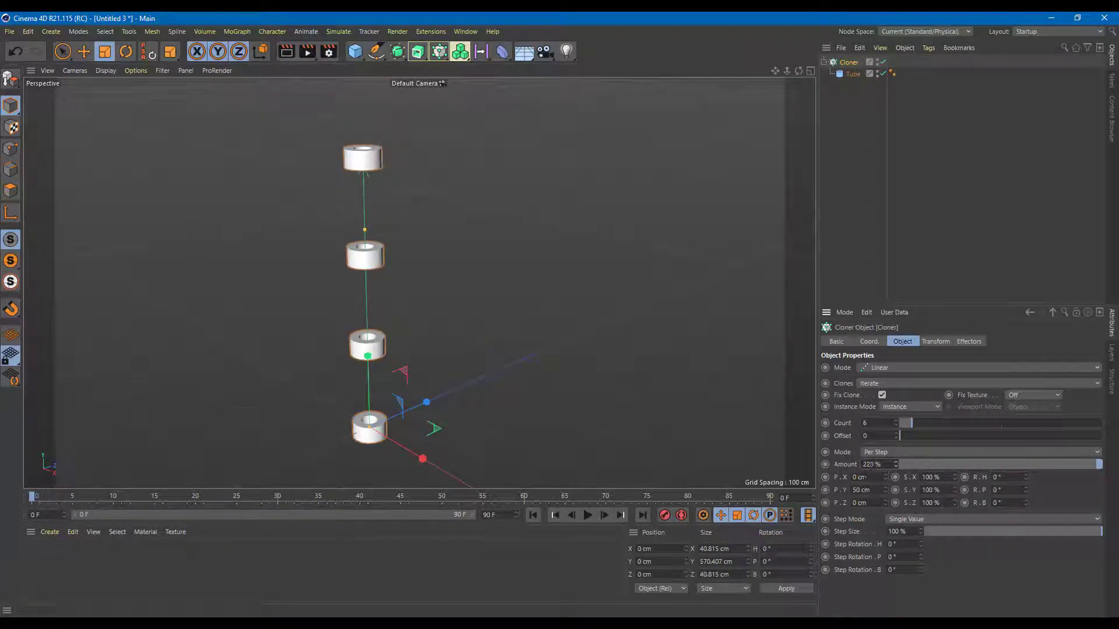
left_click_drag(897, 467, 897, 512)
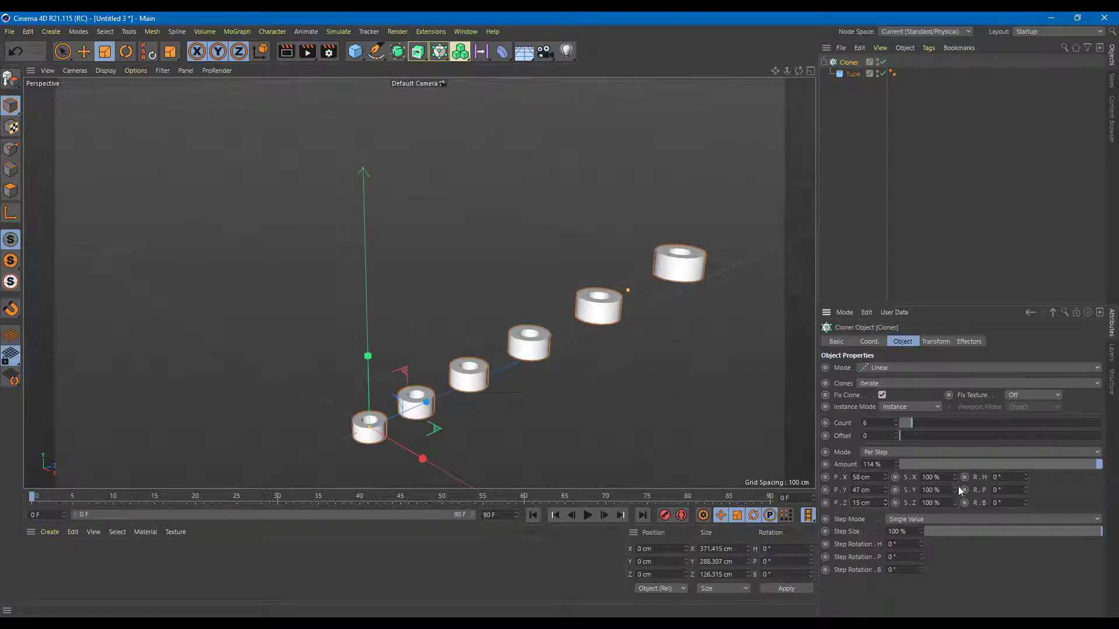
left_click_drag(955, 477, 953, 503)
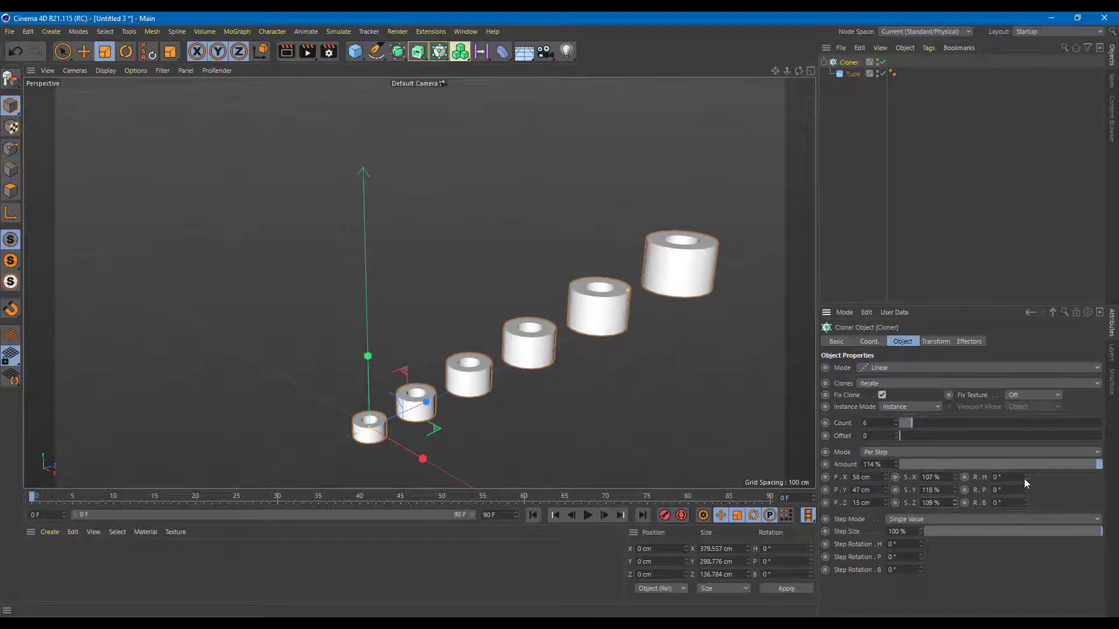
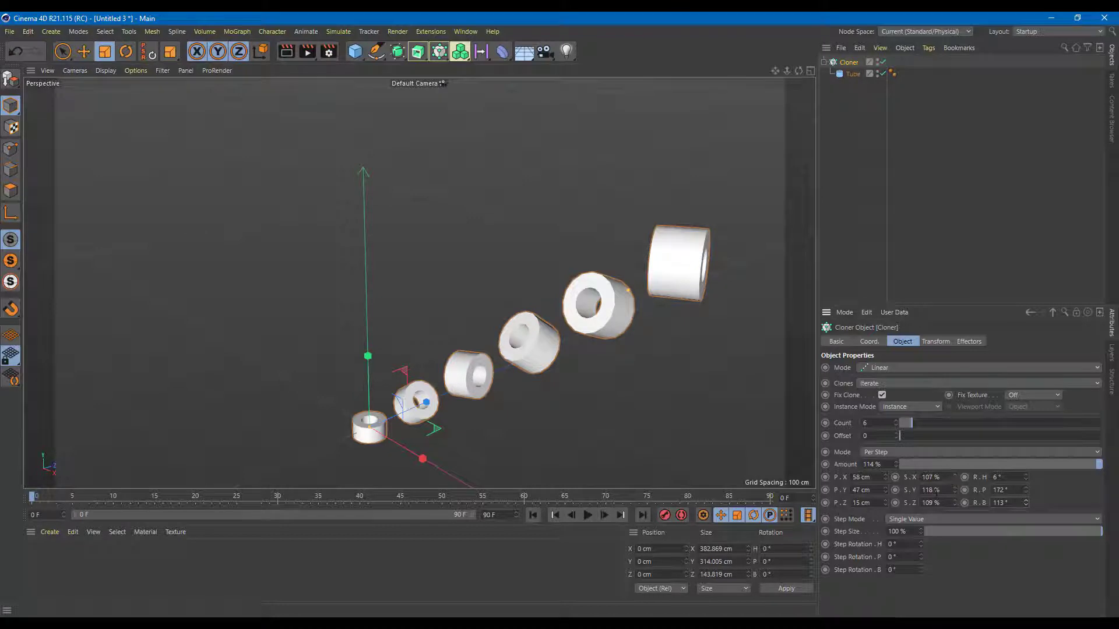
- Change the Cloner's step mode to Cumulative and set step rotation H 16.2°, P 1.9° and B 0.7°
left_click(944, 516)
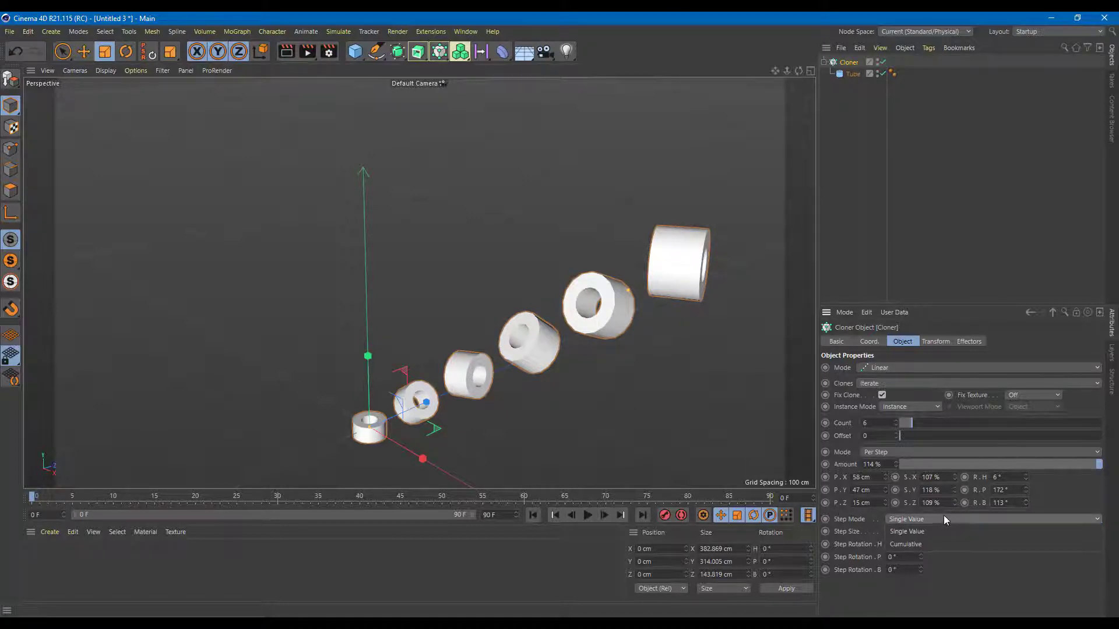
left_click(917, 545)
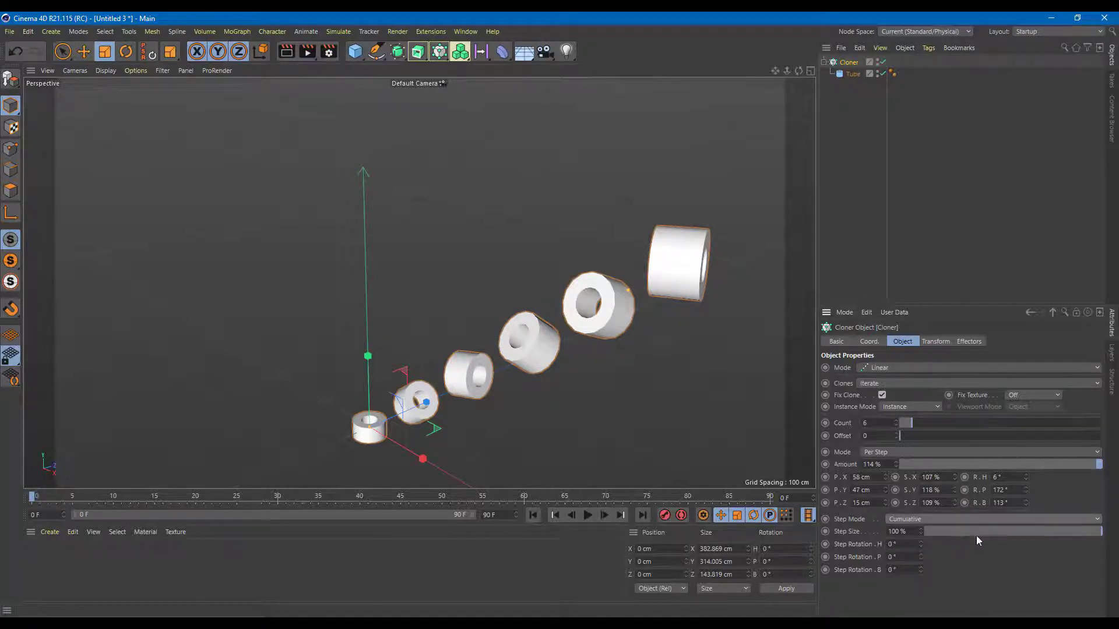
left_click_drag(929, 536, 1059, 532)
mouse_move(920, 544)
left_mouse_down()
mouse_move(953, 538)
mouse_move(921, 550)
mouse_move(921, 566)
left_mouse_up()
- Increase the Cloner's count to 33 and its amount to 245%
scroll(652, 404, "down", 5)
middle_click_drag(652, 404, 547, 446, "alt")
mouse_move(920, 422)
left_mouse_down()
mouse_move(979, 425)
mouse_move(928, 422)
mouse_move(966, 423)
left_mouse_up()
mouse_move(895, 464)
left_mouse_down()
mouse_move(953, 464)
mouse_move(876, 450)
left_mouse_up()
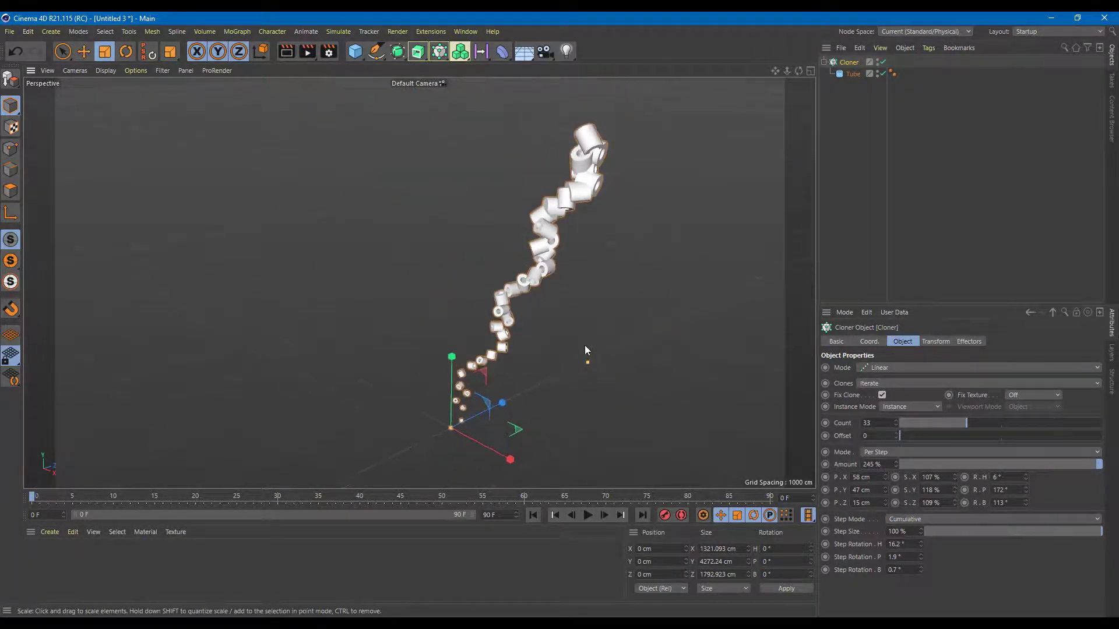
- Switch the Cloner to Radial mode with a count of 17 and a radius of 271 cm
scroll(593, 356, "up", 5)
mouse_move(518, 414)
left_mouse_down("alt")
mouse_move(555, 357)
mouse_move(527, 457)
mouse_move(556, 392)
mouse_move(717, 387)
mouse_move(637, 383)
mouse_move(554, 407)
mouse_move(579, 431)
left_mouse_up("alt")
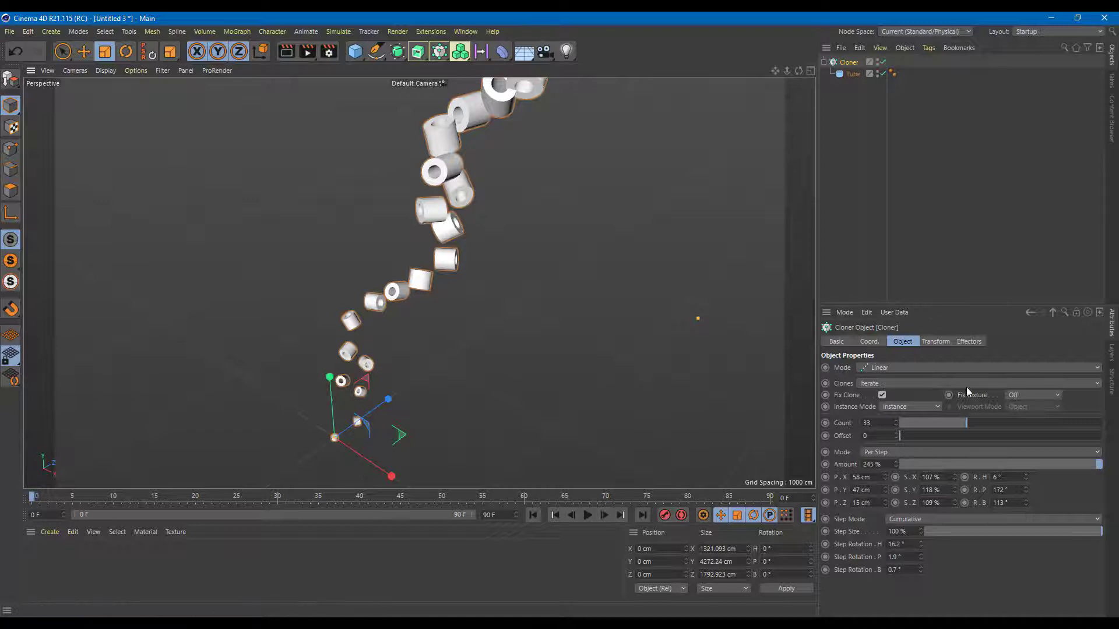
left_click(886, 368)
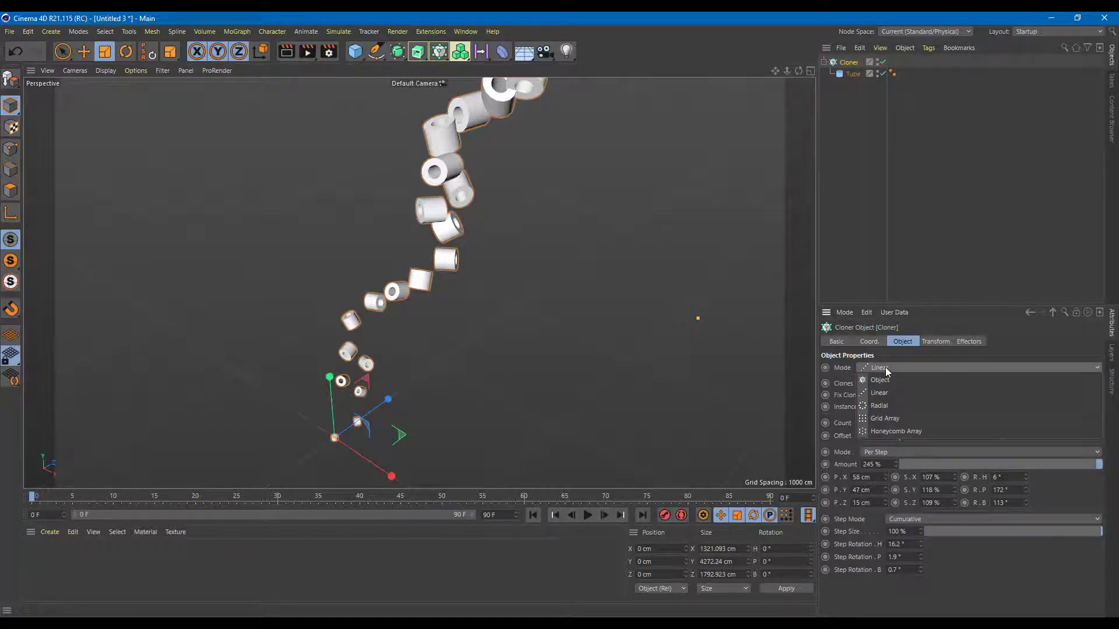
left_click(895, 406)
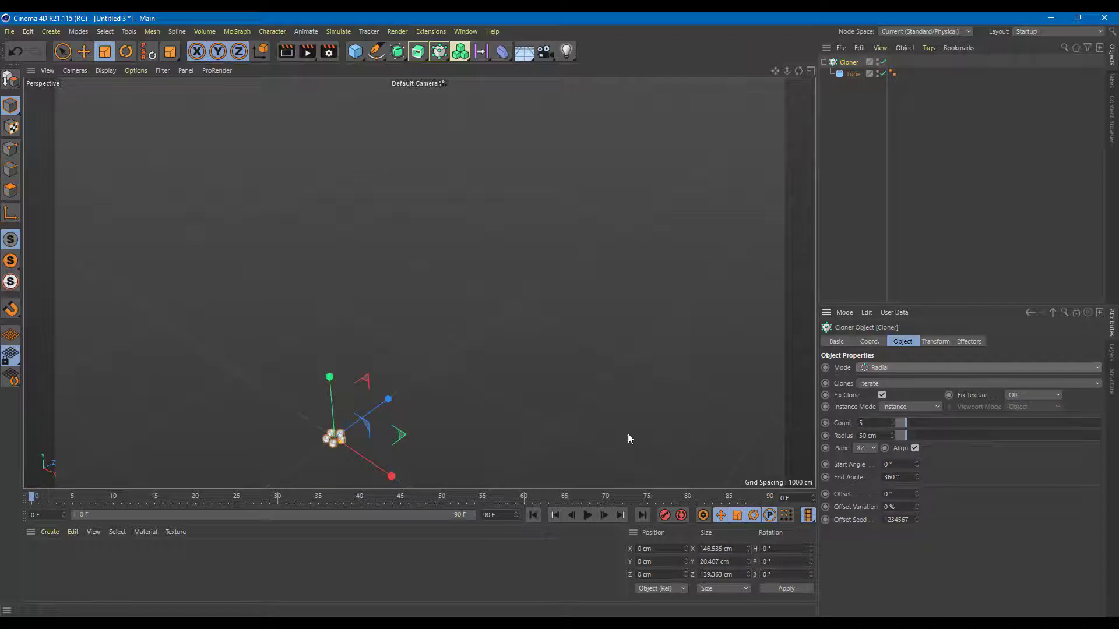
key("h")
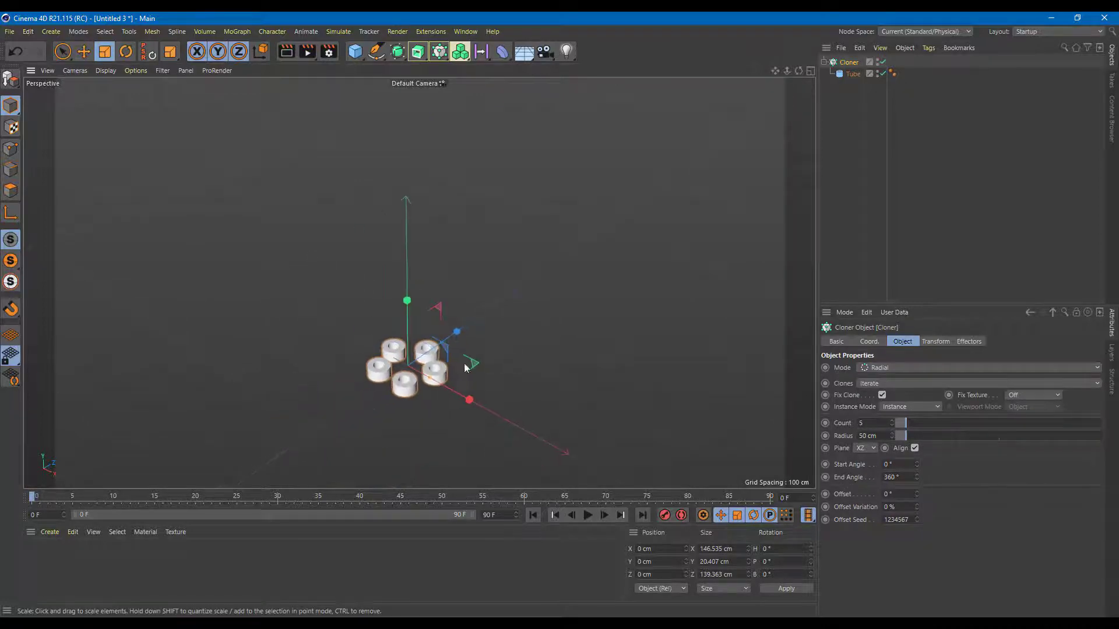
left_click_drag(911, 426, 952, 442)
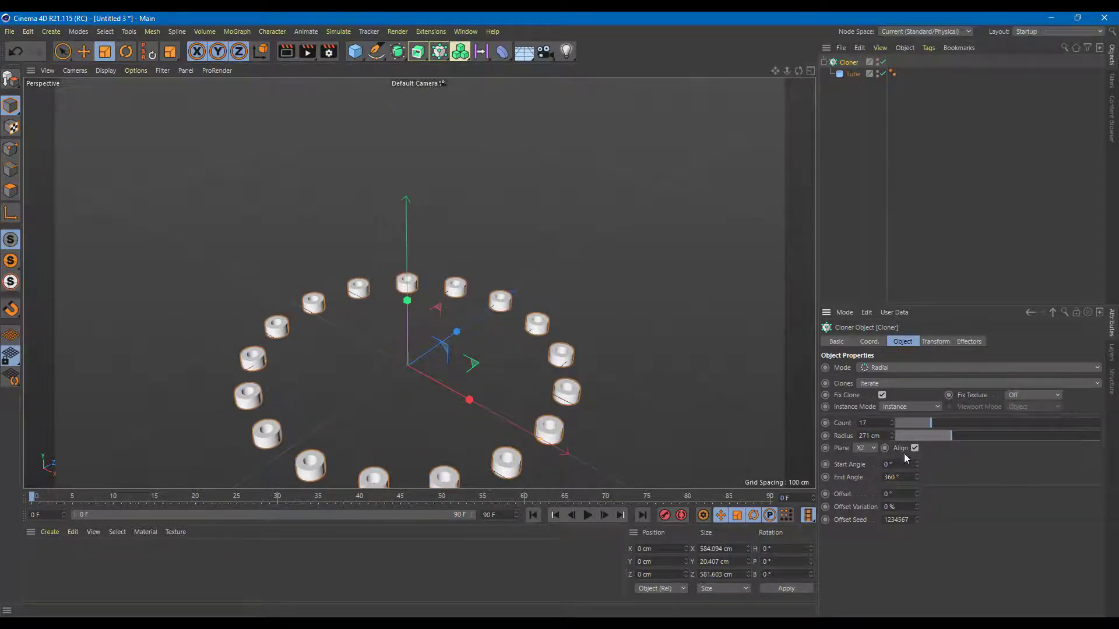
- Try the ZY and XY planes for the radial clones and return to the XZ plane
left_click(870, 449)
left_click(865, 470)
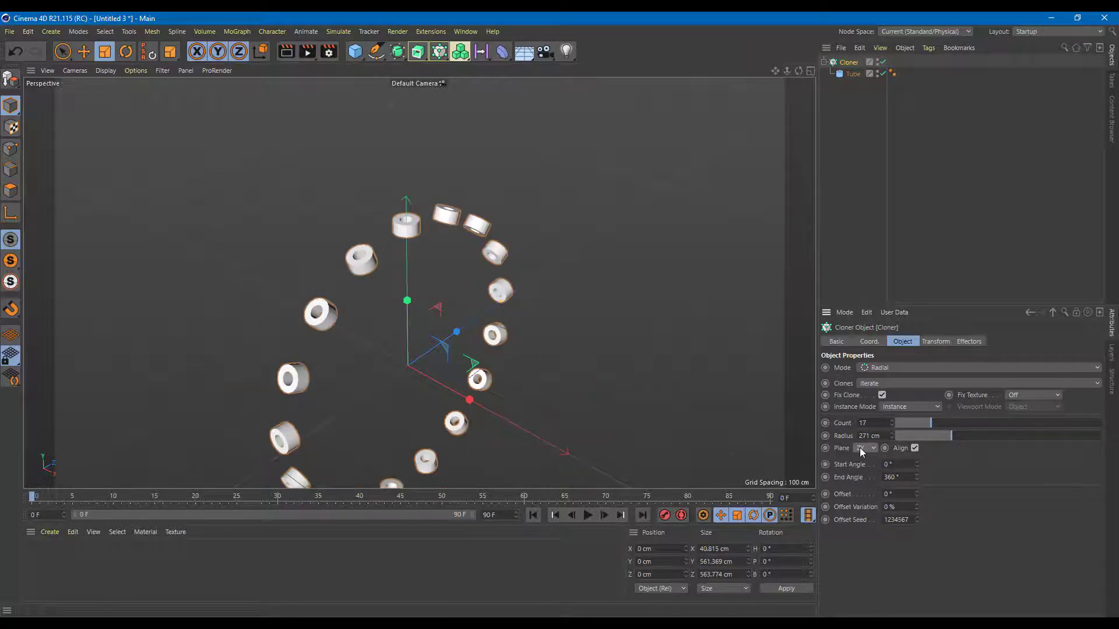
left_click(869, 485)
left_click(869, 450)
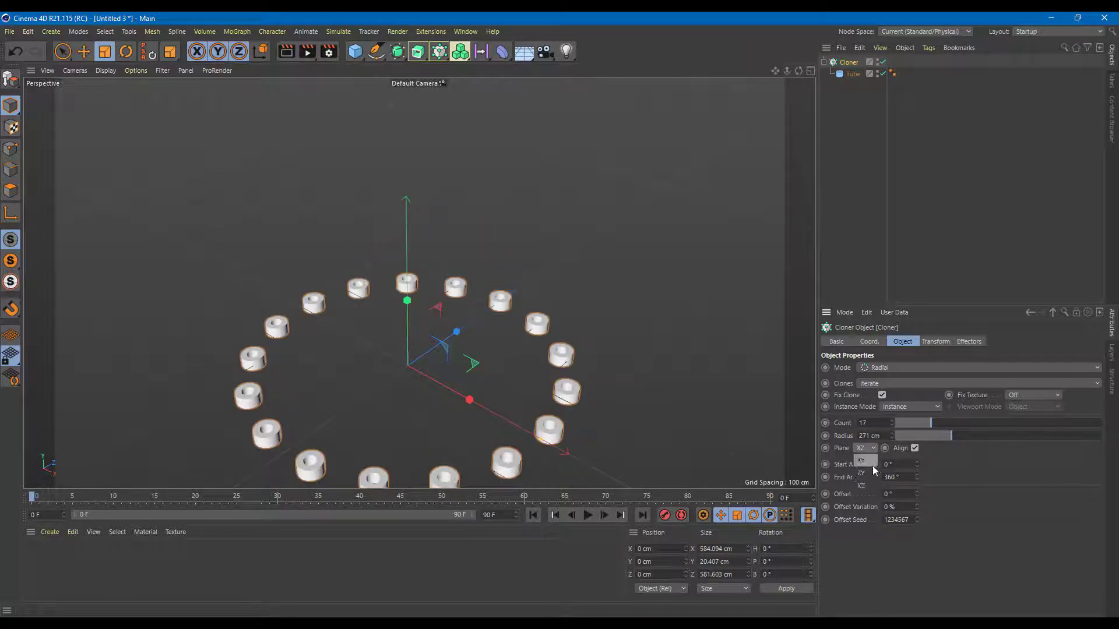
left_click(868, 473)
left_click(865, 449)
left_click(866, 460)
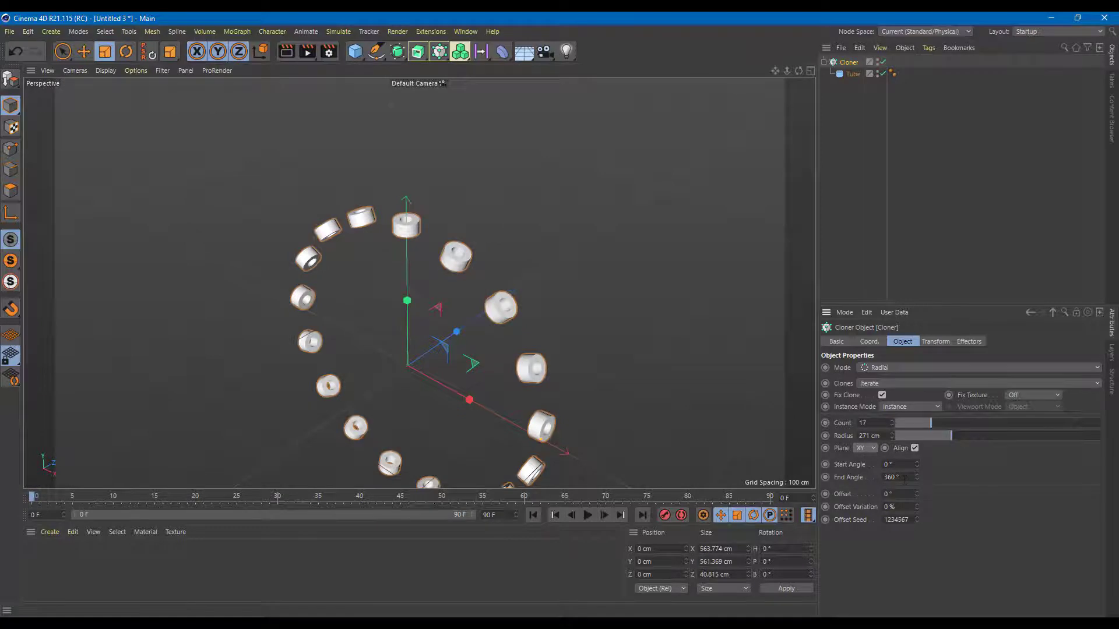
left_click(869, 485)
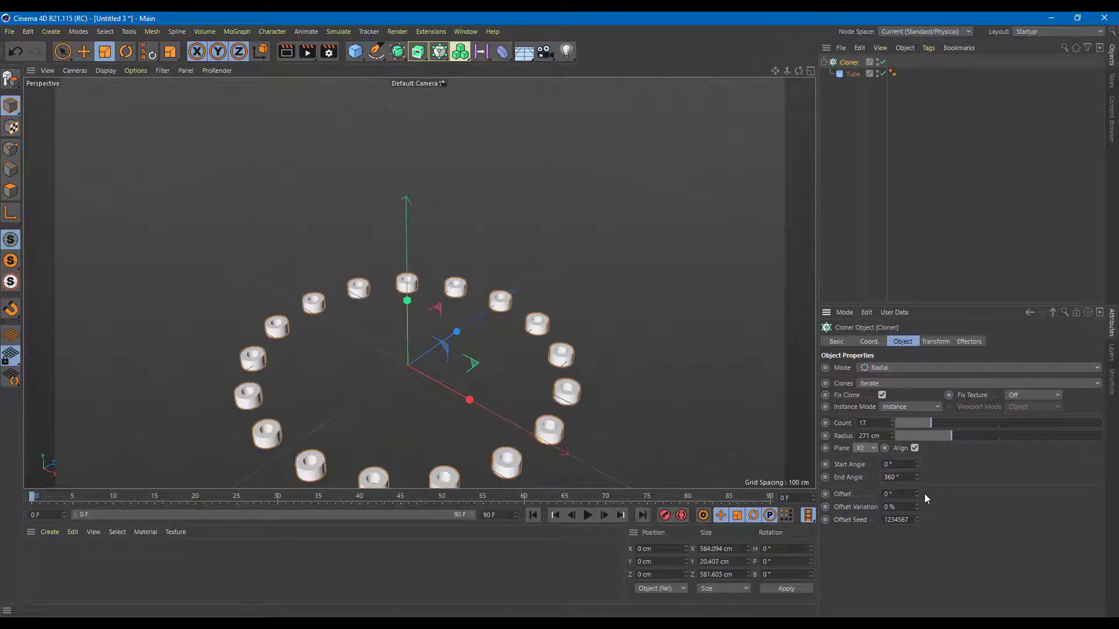
- Set the radial start angle to 46°, end angle to 375°, offset to 3°, offset variation to 350% and offset seed to 1234622
left_click_drag(916, 478, 917, 452)
mouse_move(917, 494)
left_mouse_down()
mouse_move(917, 505)
mouse_move(917, 478)
left_mouse_up()
left_click_drag(917, 519, 917, 489)
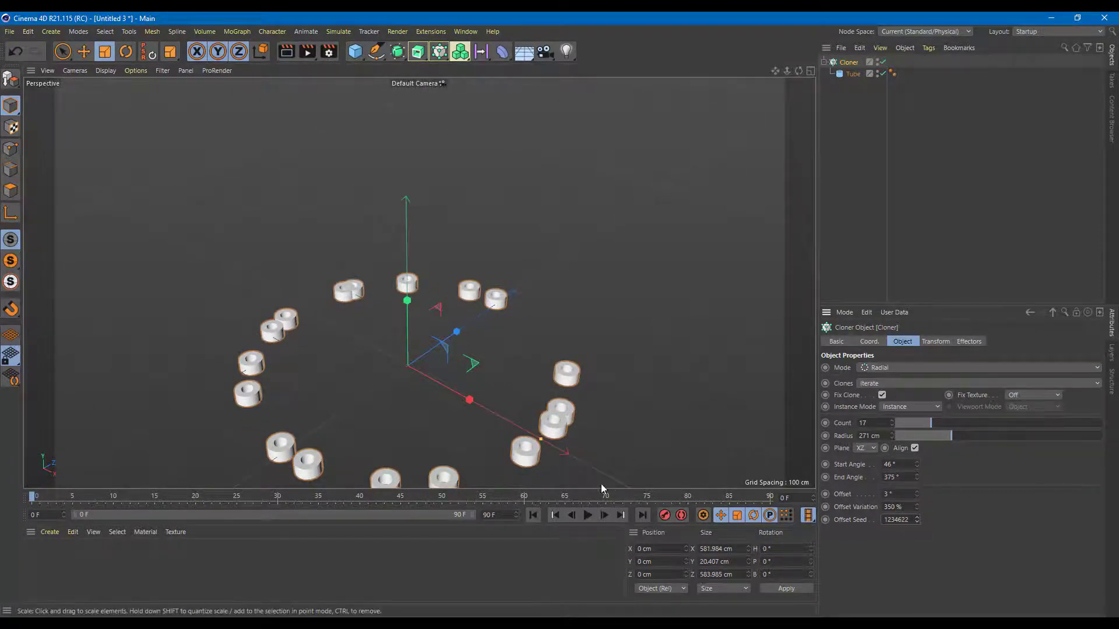
- Switch the Cloner to Grid Array mode and set its X count to 4
left_click(894, 369)
left_click(897, 419)
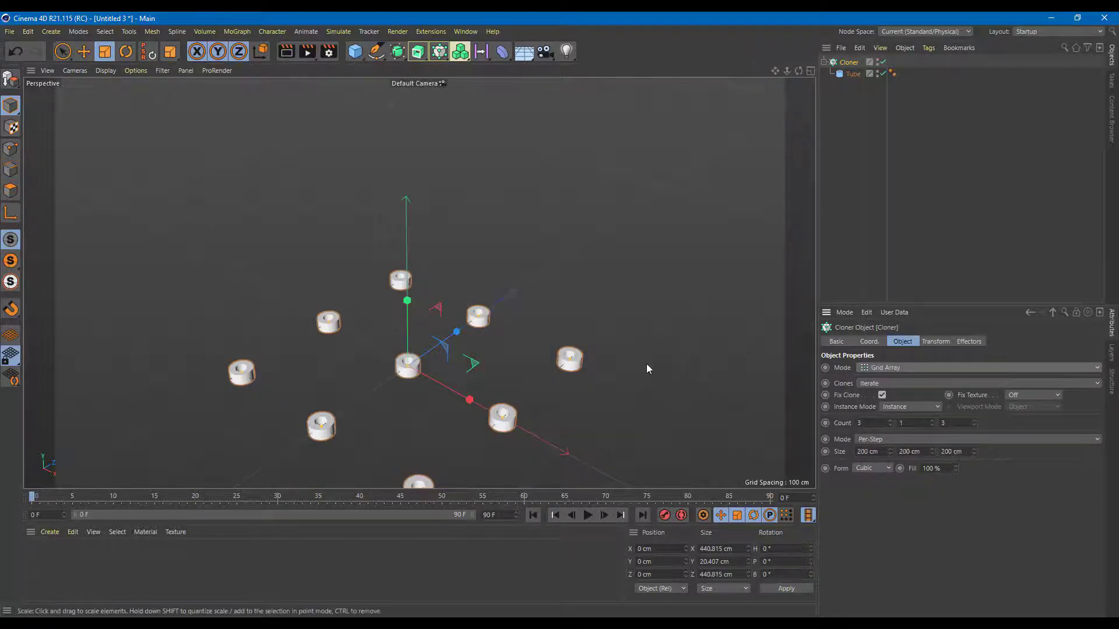
left_click_drag(655, 370, 694, 335, "alt")
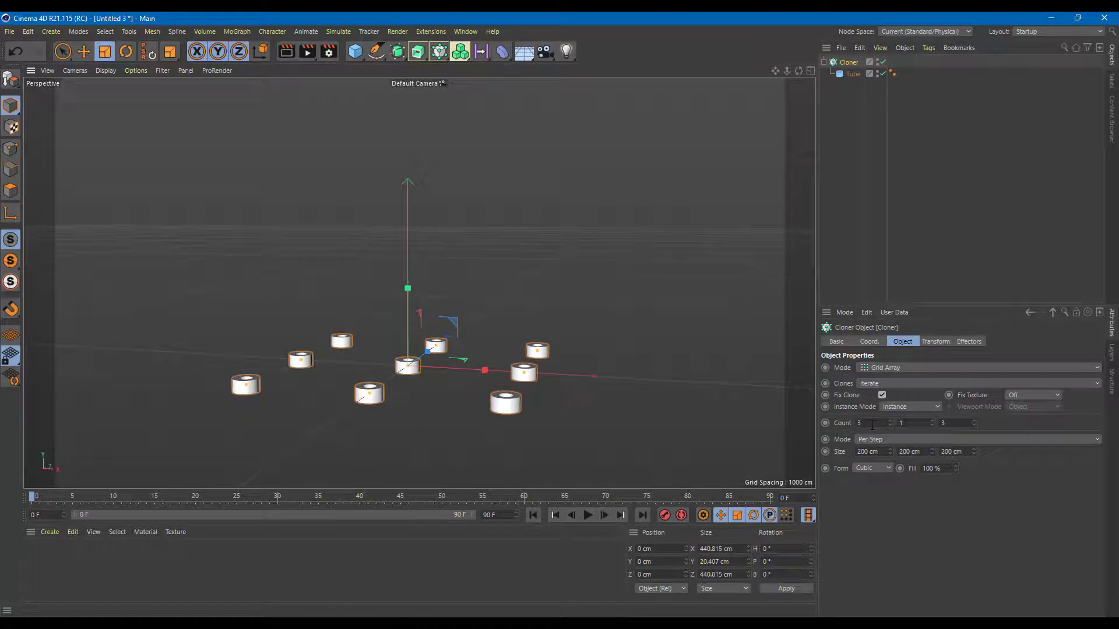
left_click(891, 420)
left_click(891, 421)
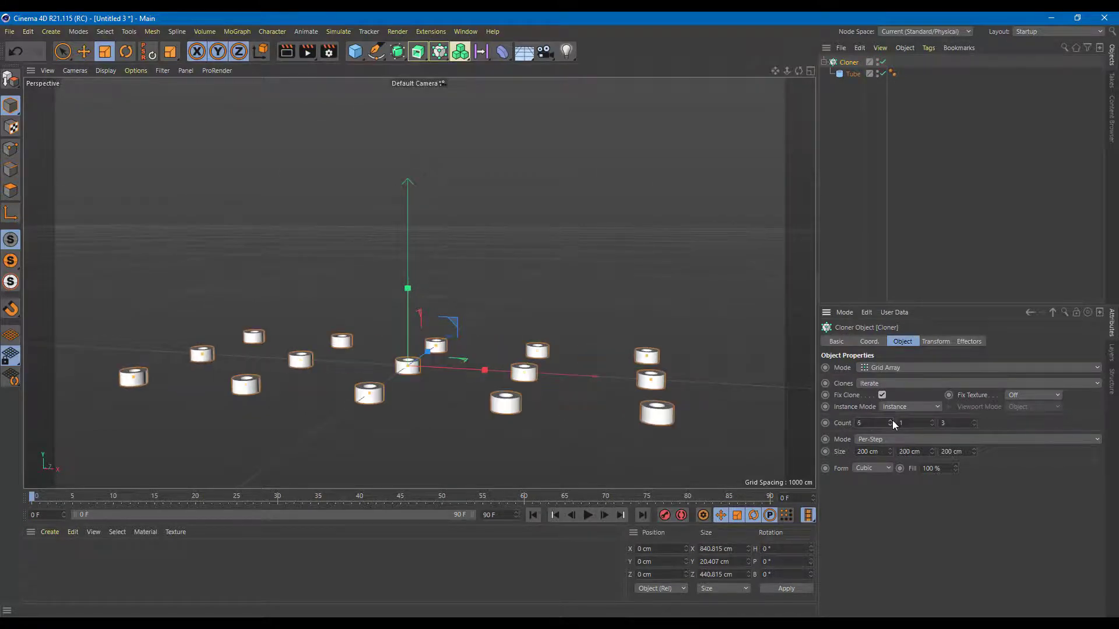
left_click(891, 424)
- Increase the grid array's Y count to 4 and its Z count to 5
mouse_move(932, 422)
left_mouse_down()
mouse_move(932, 402)
mouse_move(932, 417)
left_mouse_up()
left_click_drag(589, 376, 598, 236, "alt")
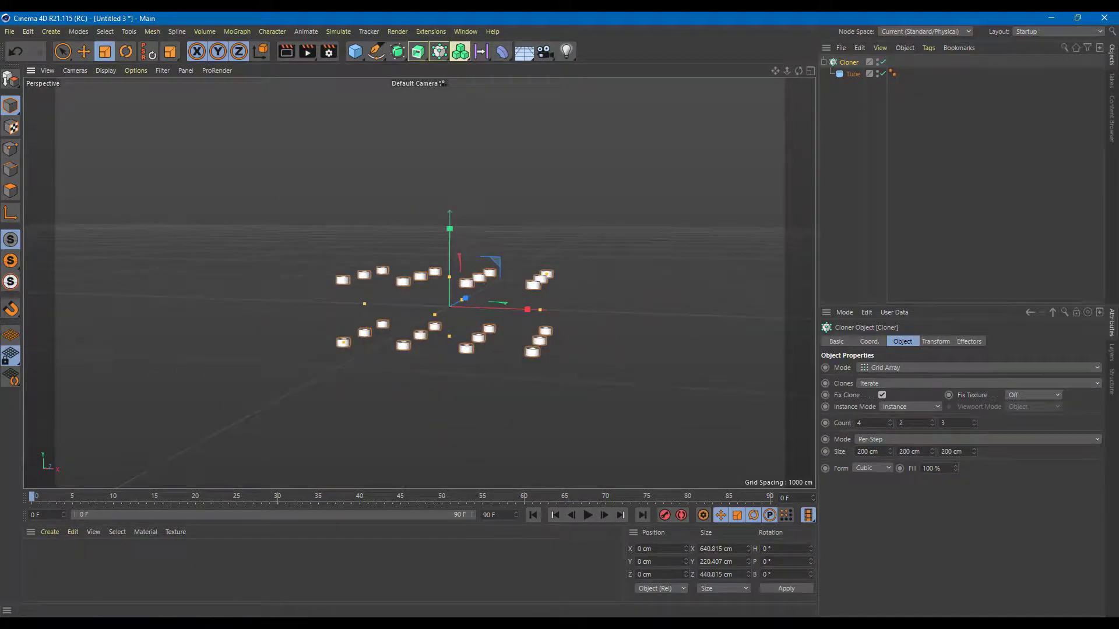
left_click(933, 420)
left_click(933, 421)
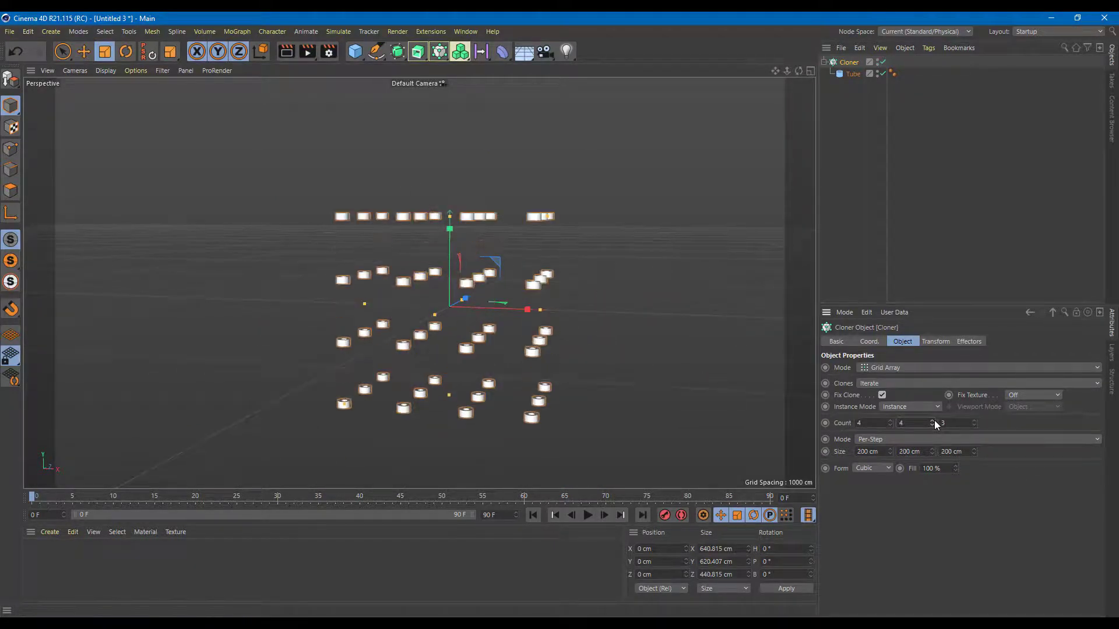
left_click(974, 421)
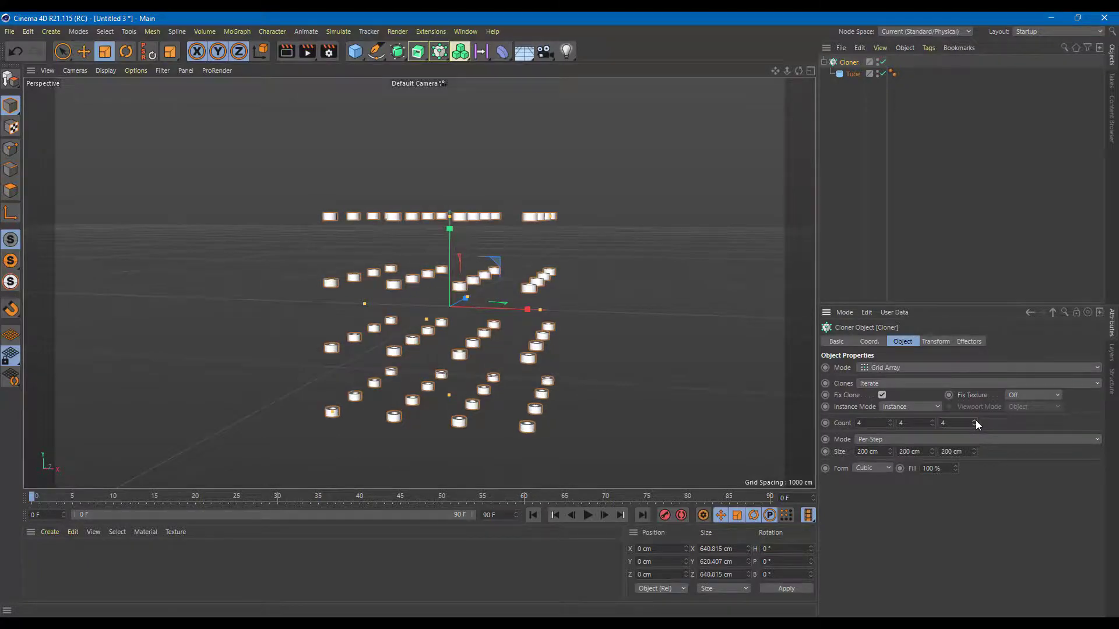
left_click(974, 421)
mouse_move(695, 390)
left_mouse_down("alt")
mouse_move(579, 377)
mouse_move(723, 439)
mouse_move(670, 455)
mouse_move(680, 425)
mouse_move(846, 420)
left_mouse_up("alt")
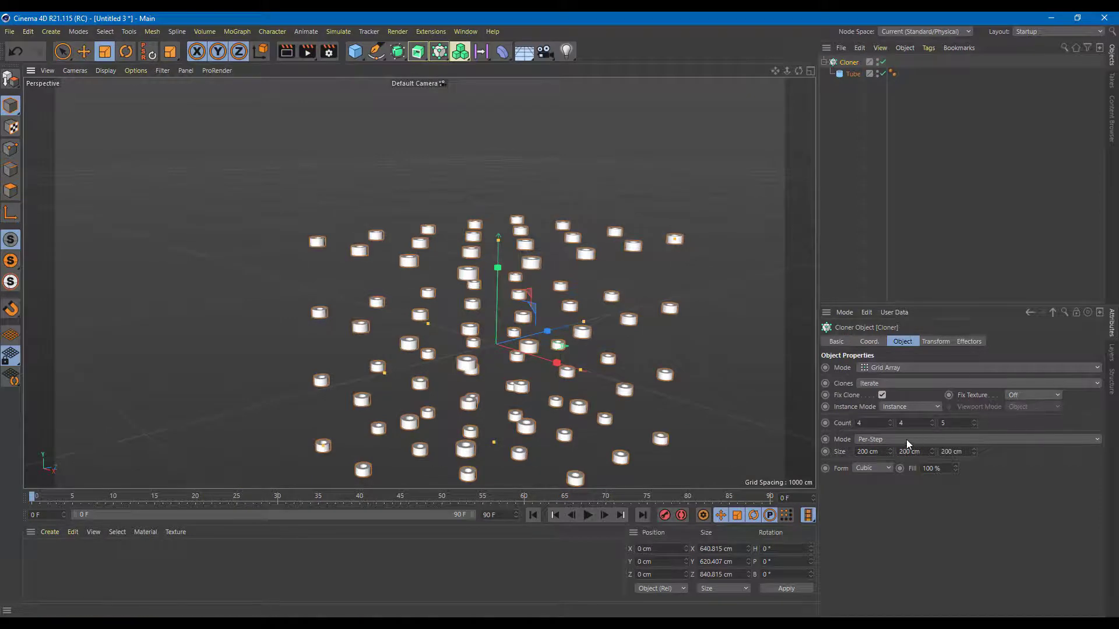
- Reduce the grid array's per-step size to 74 cm, 90 cm and 54 cm in X, Y and Z
left_click_drag(893, 453, 893, 487)
mouse_move(931, 451)
left_mouse_down()
mouse_move(971, 442)
mouse_move(974, 481)
mouse_move(974, 471)
left_mouse_up()
scroll(520, 291, "up", 5)
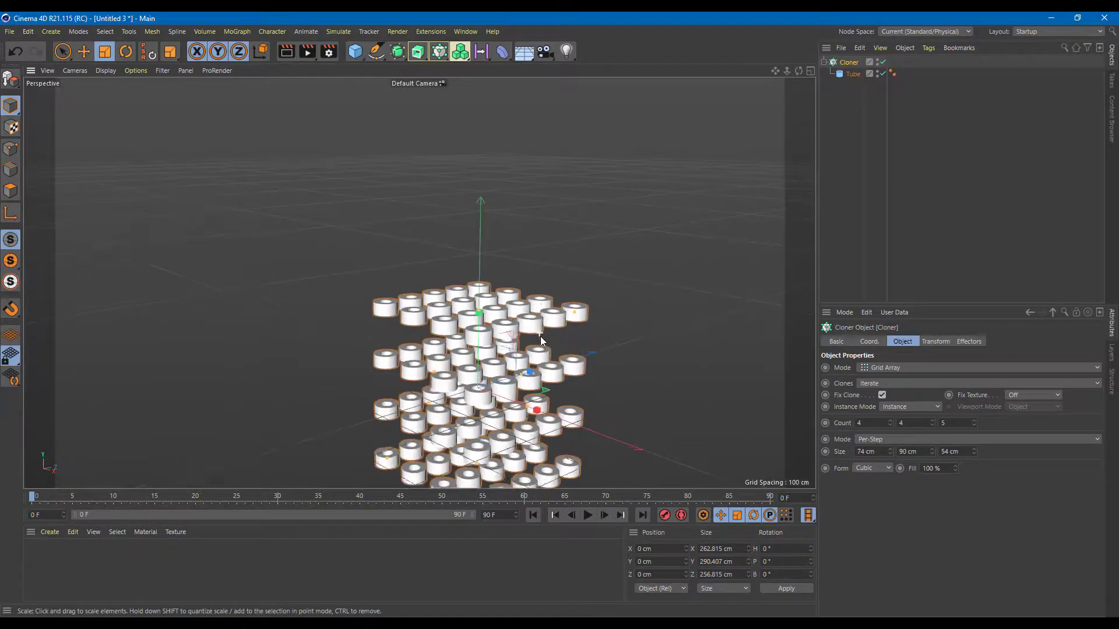
mouse_move(593, 374)
left_mouse_down("alt")
mouse_move(610, 365)
mouse_move(614, 396)
left_mouse_up("alt")
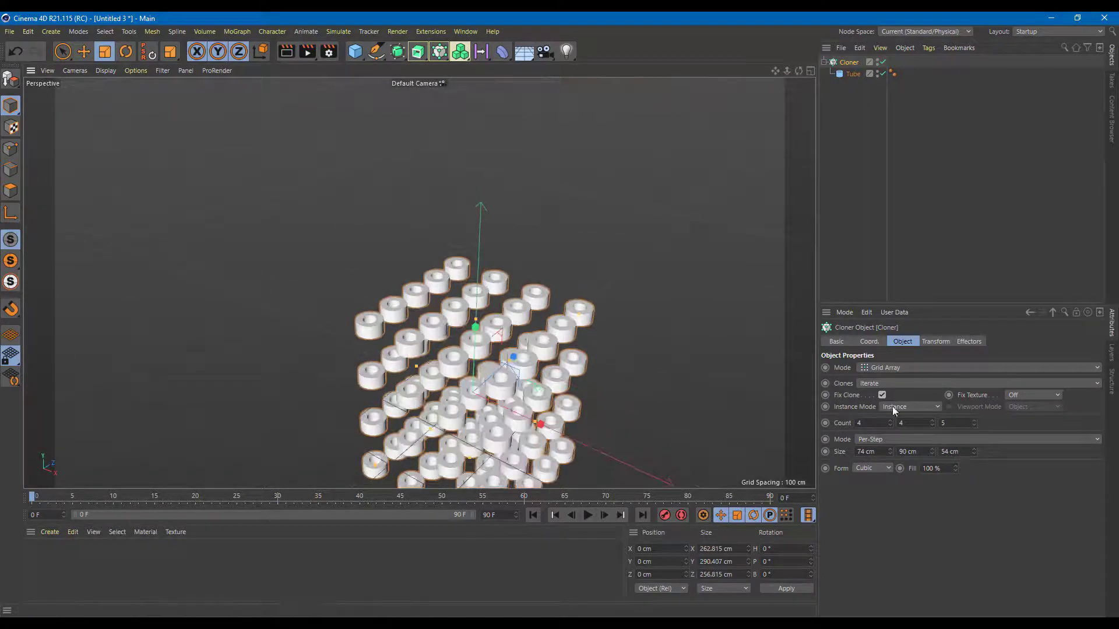
- Change the grid array's form to Sphere and raise its counts to 14, 9 and 12
left_click(956, 469)
left_click(887, 467)
left_click(884, 491)
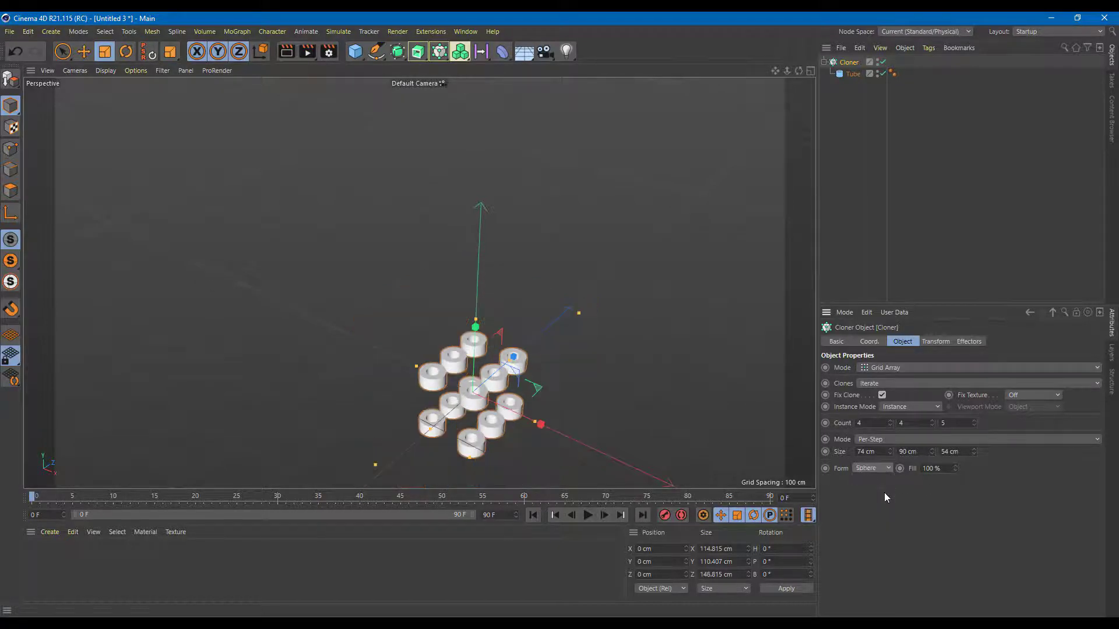
mouse_move(728, 439)
left_mouse_down("alt")
mouse_move(648, 421)
mouse_move(698, 348)
mouse_move(708, 369)
left_mouse_up("alt")
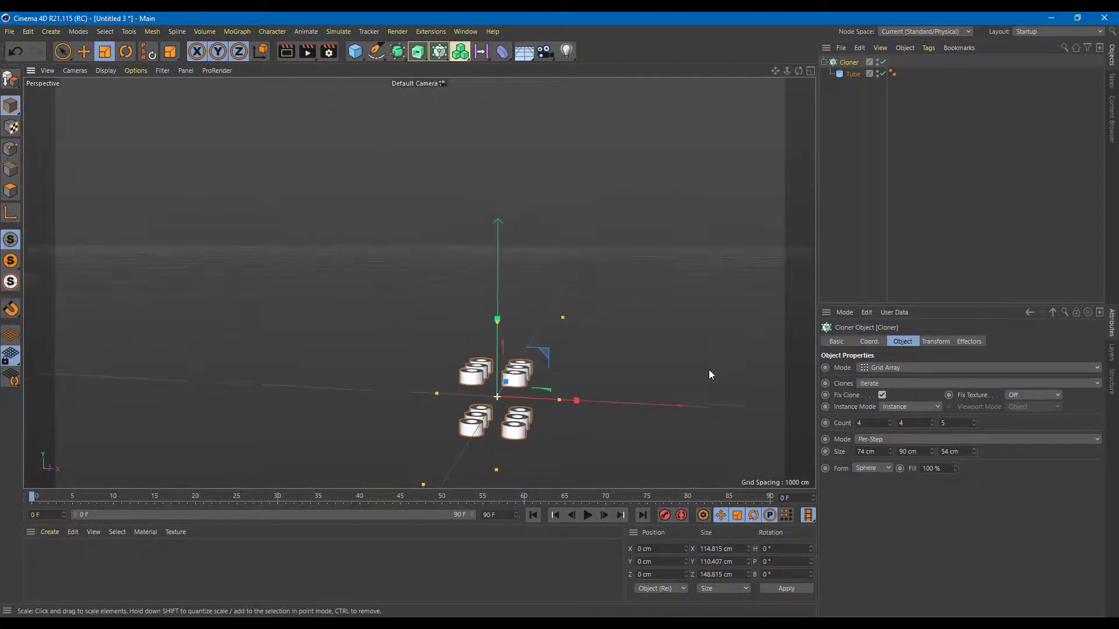
left_click_drag(890, 426, 1008, 426)
left_click_drag(641, 379, 784, 441, "alt")
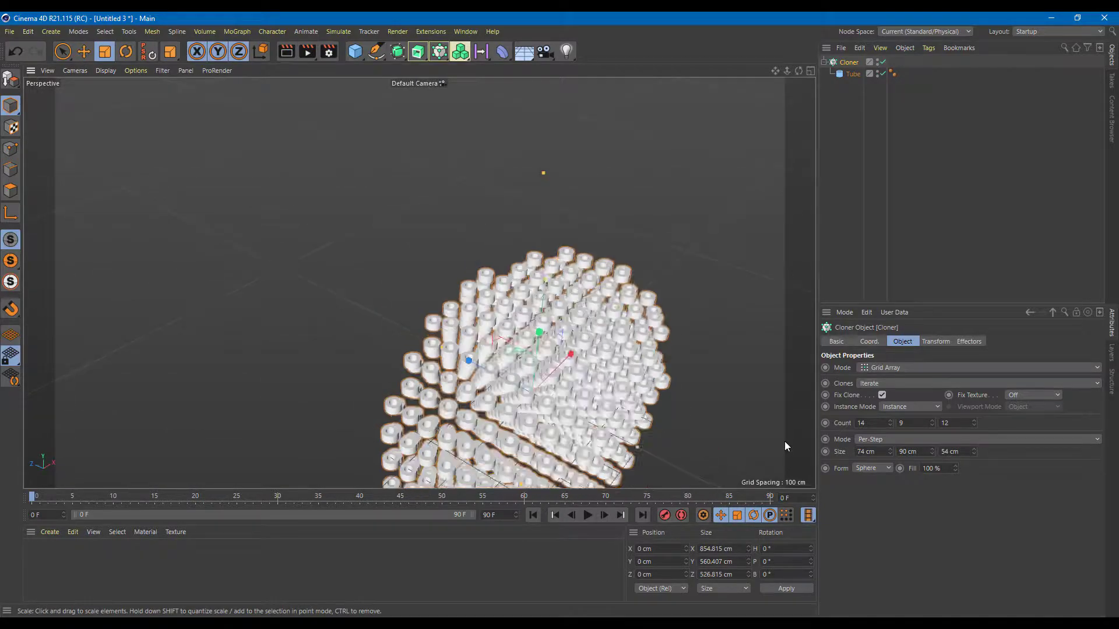
- Try the Object form on the grid array, then set the form to Cubic
left_click(869, 505)
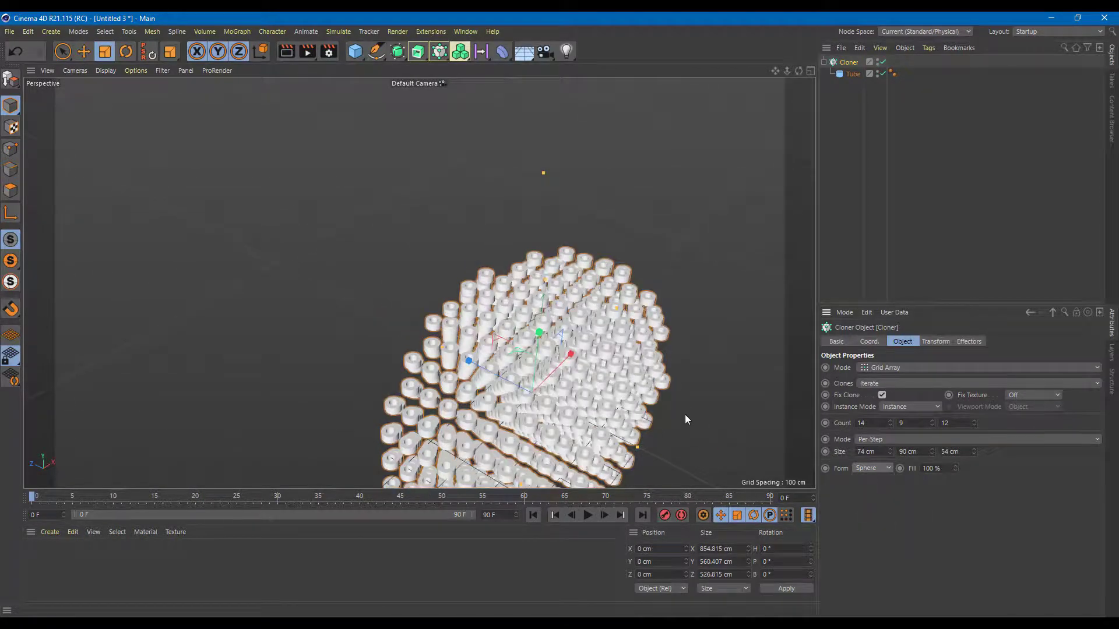
left_click_drag(670, 380, 652, 410, "alt")
scroll(648, 410, "up", 5)
left_click(880, 470)
left_click(878, 521)
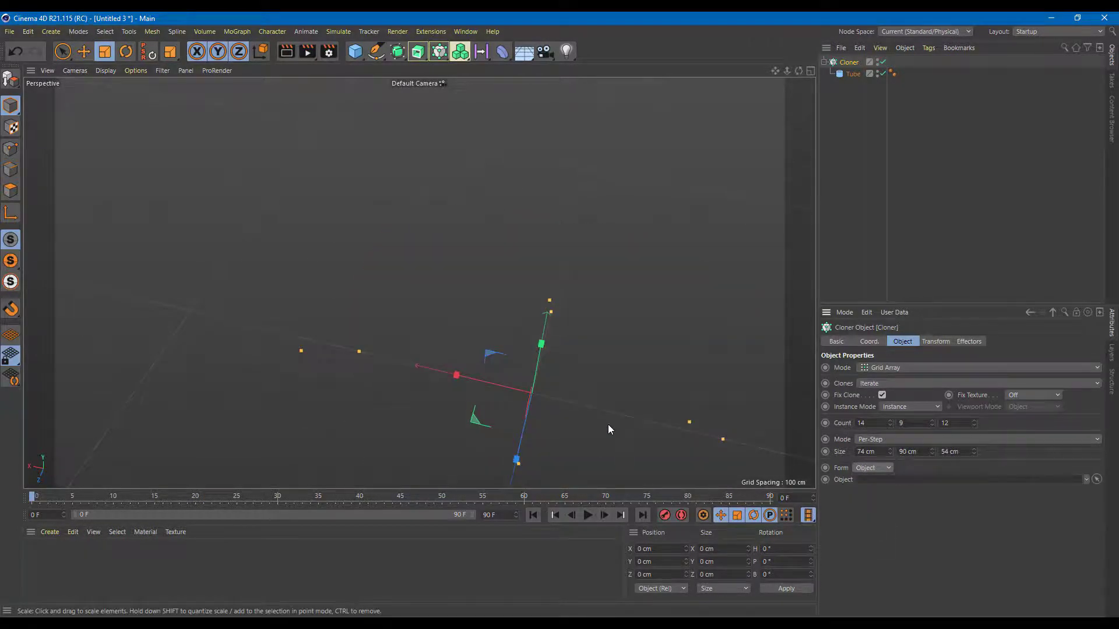
left_click_drag(607, 429, 707, 400, "alt")
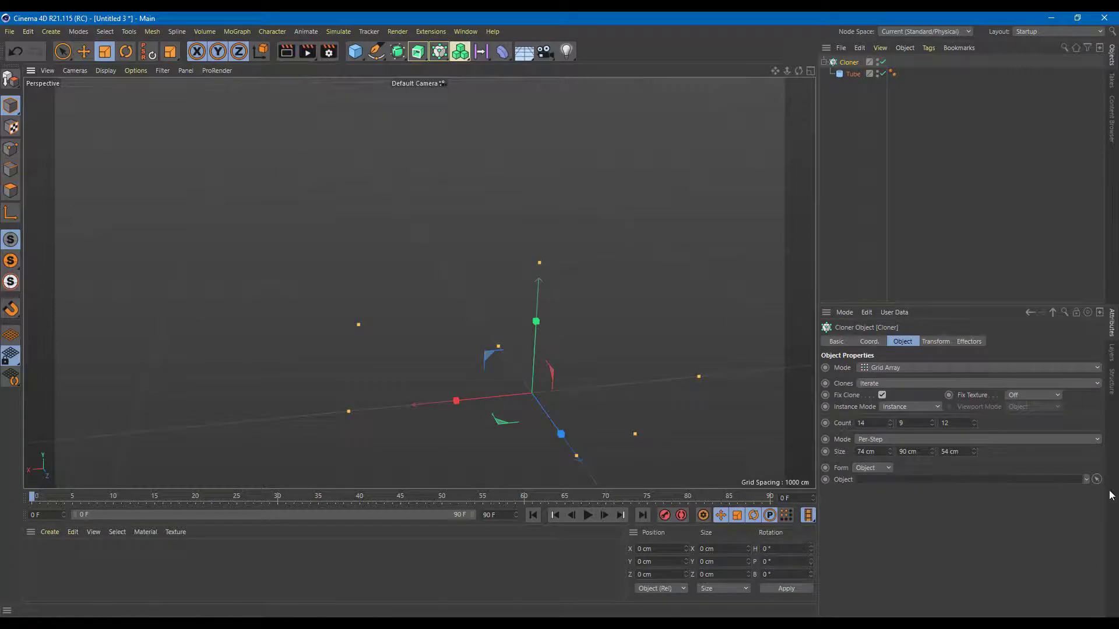
left_click(872, 479)
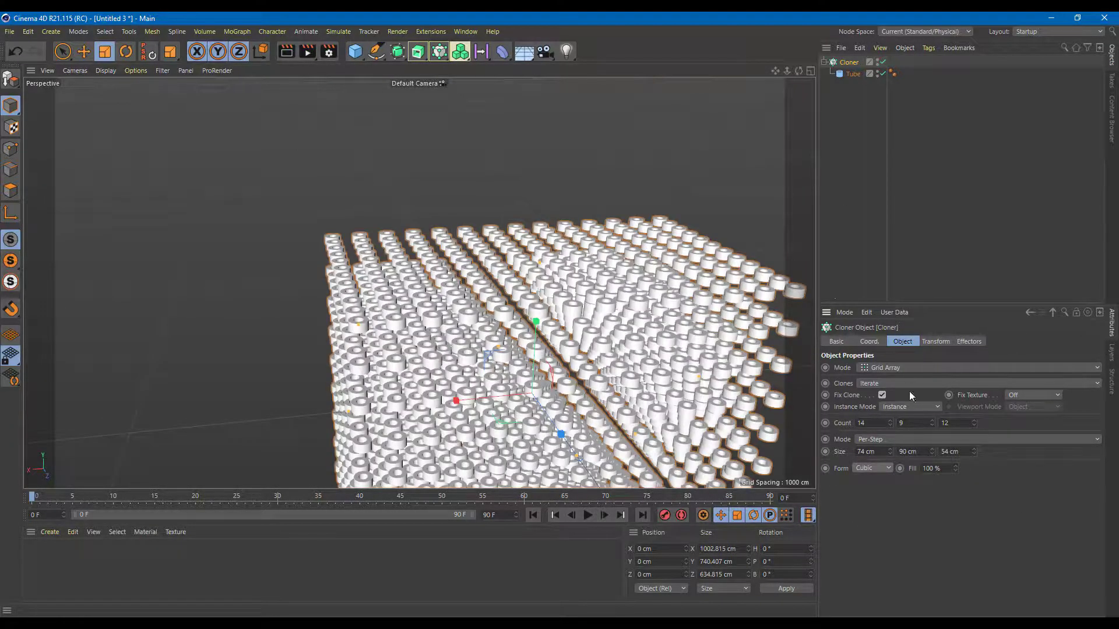
- Switch the Cloner to Honeycomb Array mode with a 62% offset, count width 6 and count height 15
left_click(906, 367)
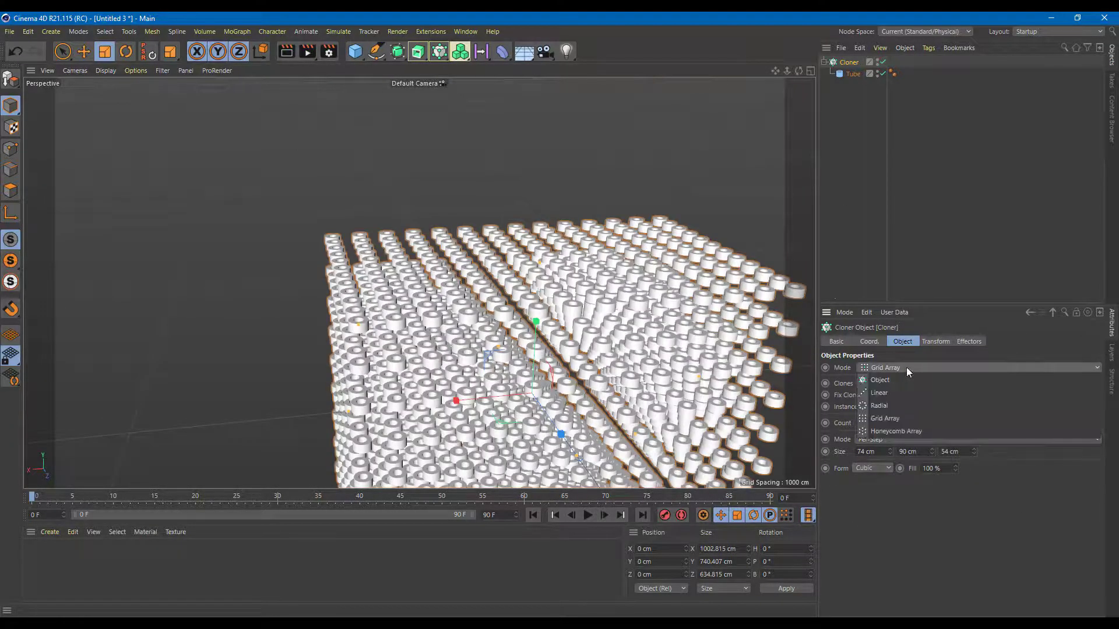
left_click(893, 431)
scroll(641, 326, "down", 5)
left_click_drag(689, 269, 609, 170, "alt")
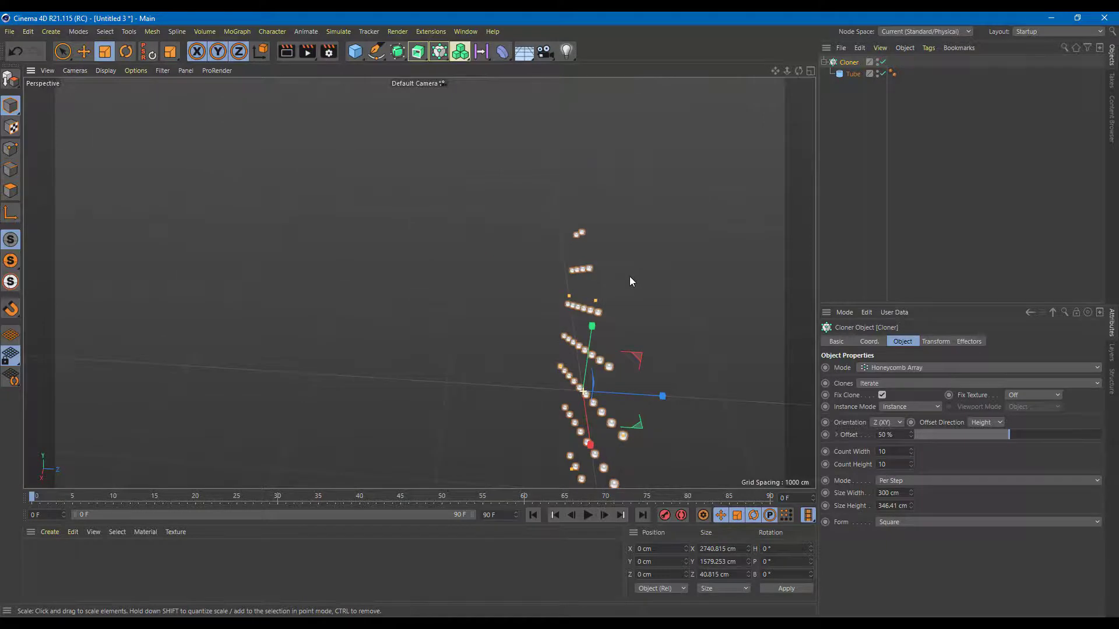
left_click_drag(623, 227, 545, 215, "alt")
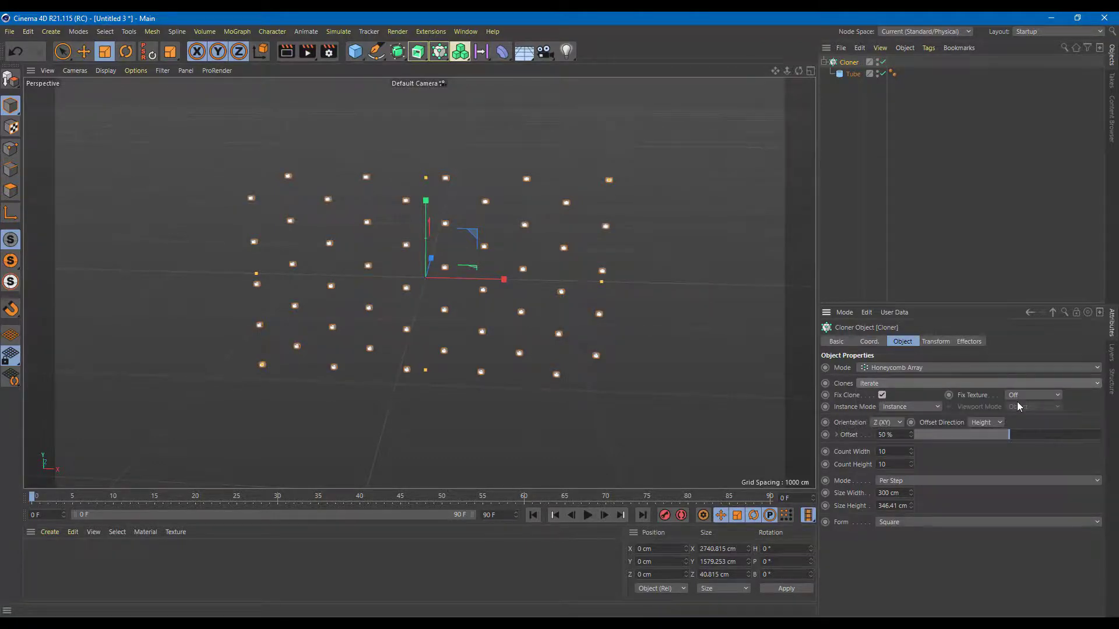
left_click_drag(1003, 437, 1031, 434)
mouse_move(911, 451)
left_mouse_down()
mouse_move(895, 455)
mouse_move(915, 461)
mouse_move(913, 472)
left_mouse_up()
- Try the End Point distribution on the honeycomb array and return it to Per Step
left_click(919, 484)
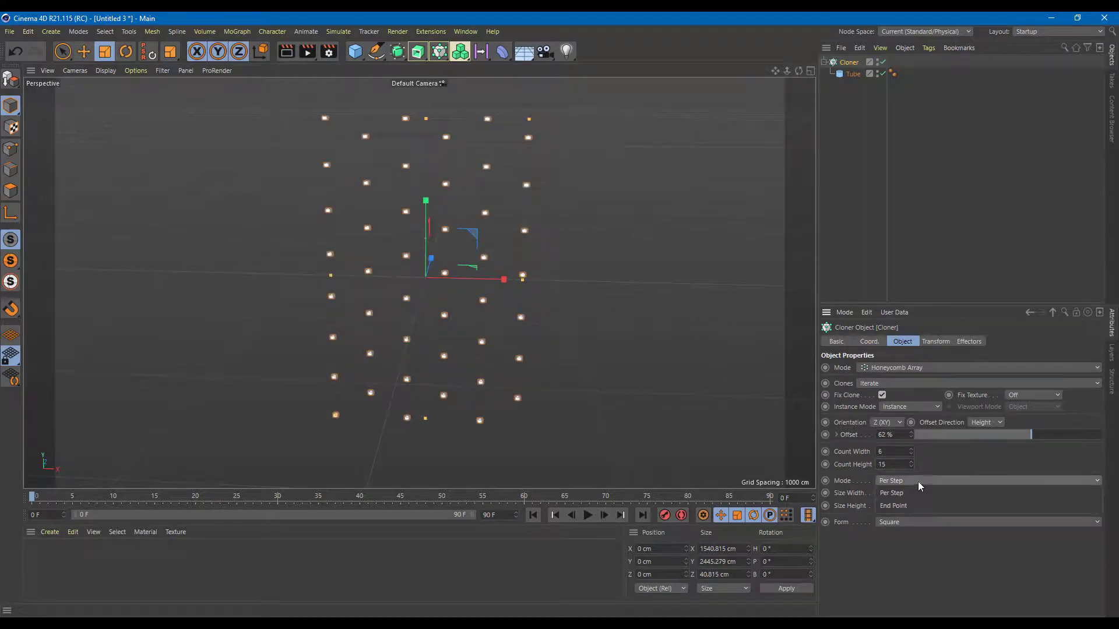
left_click(912, 506)
left_click(914, 481)
left_click(911, 493)
- Set the honeycomb's size width to 87 cm and size height to 206.41 cm, with Circle form and count width 19
mouse_move(912, 495)
left_mouse_down()
mouse_move(912, 484)
mouse_move(913, 533)
left_mouse_up()
left_click(901, 523)
left_click(904, 537)
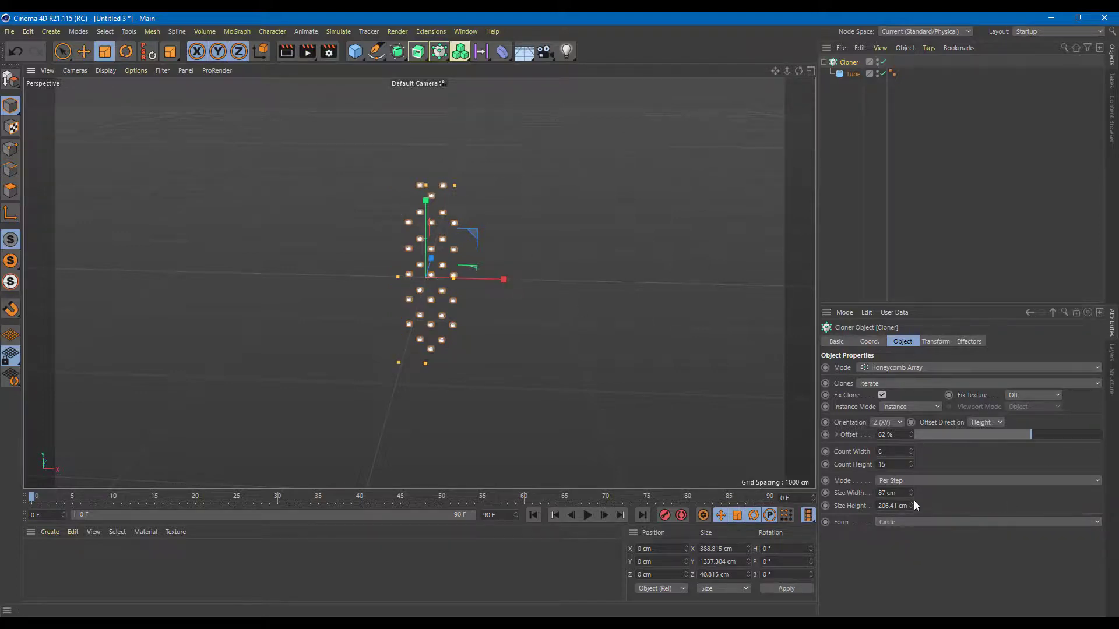
left_click_drag(912, 450, 914, 519)
- Try the Square and Spline forms on the honeycomb array and return it to Circle
left_click(899, 524)
left_click(896, 548)
left_click(898, 521)
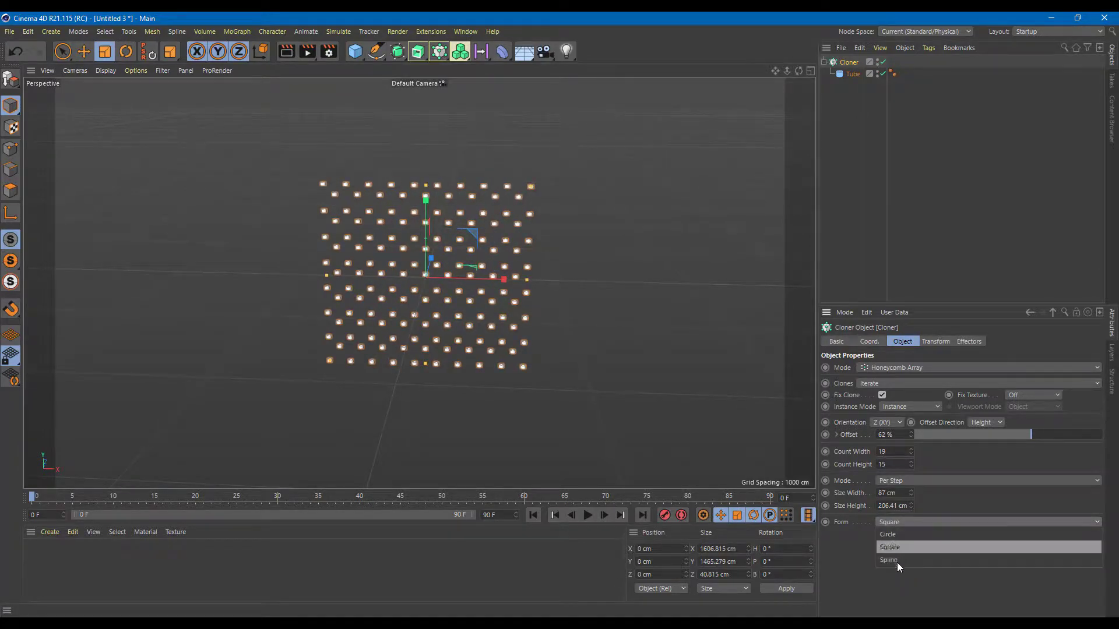
left_click(900, 562)
left_click(896, 524)
left_click(913, 541)
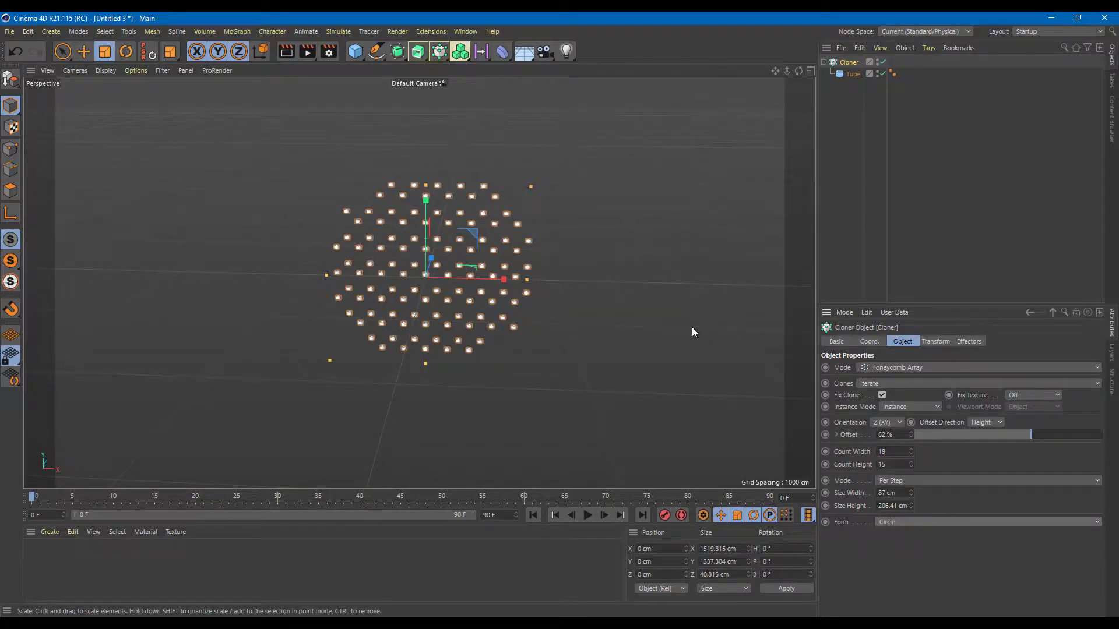
left_click_drag(680, 321, 683, 345, "alt")
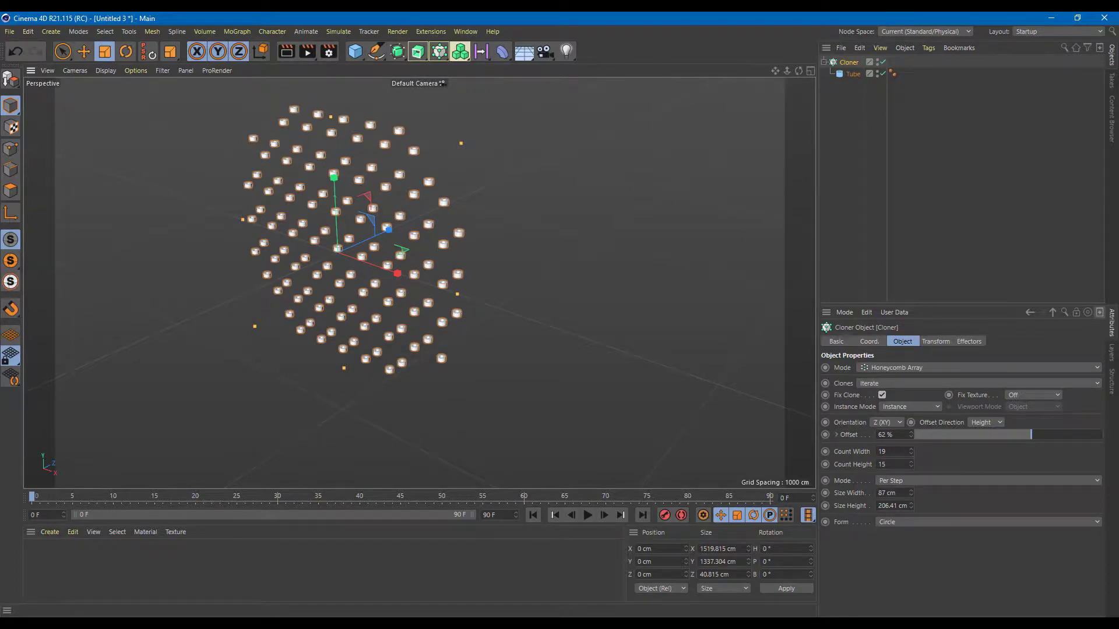
left_click_drag(666, 240, 697, 229, "alt")
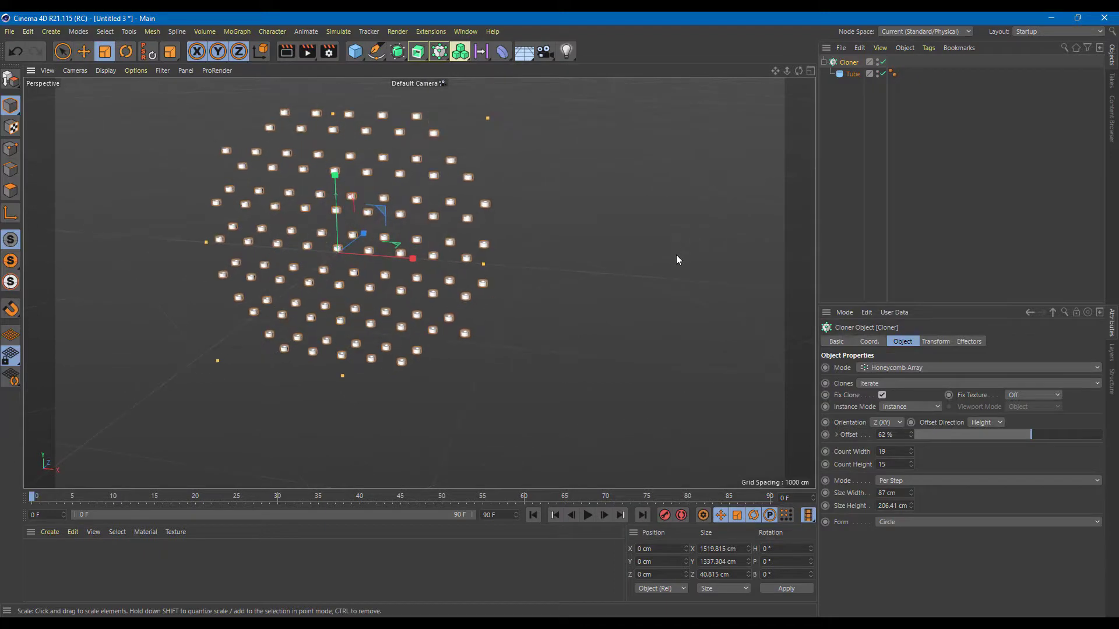